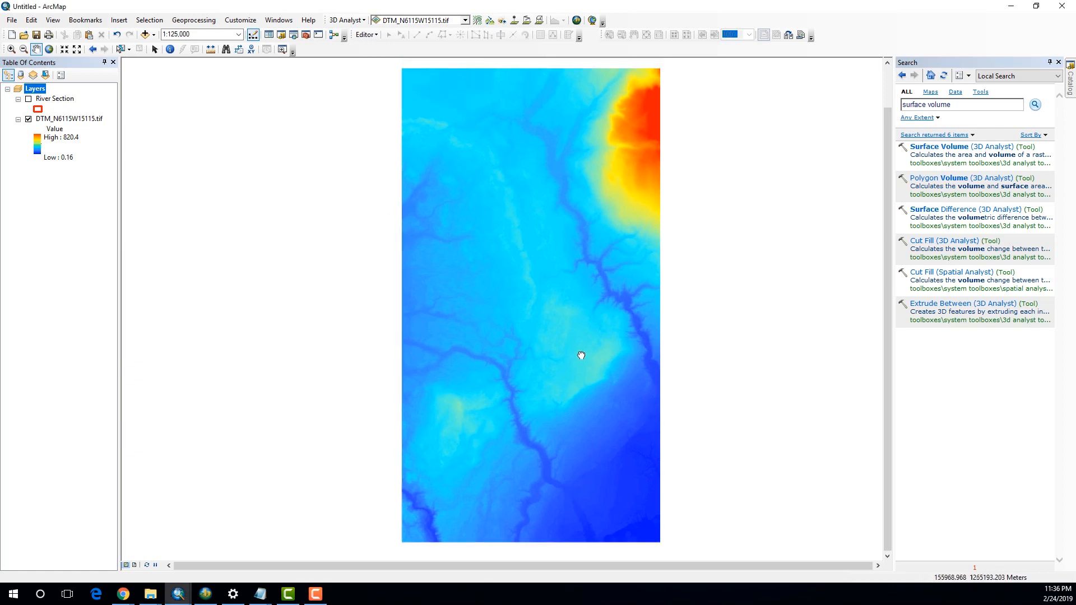
Step: Show the red River Section outline over the DEM around the river
drag(590, 350, 579, 346)
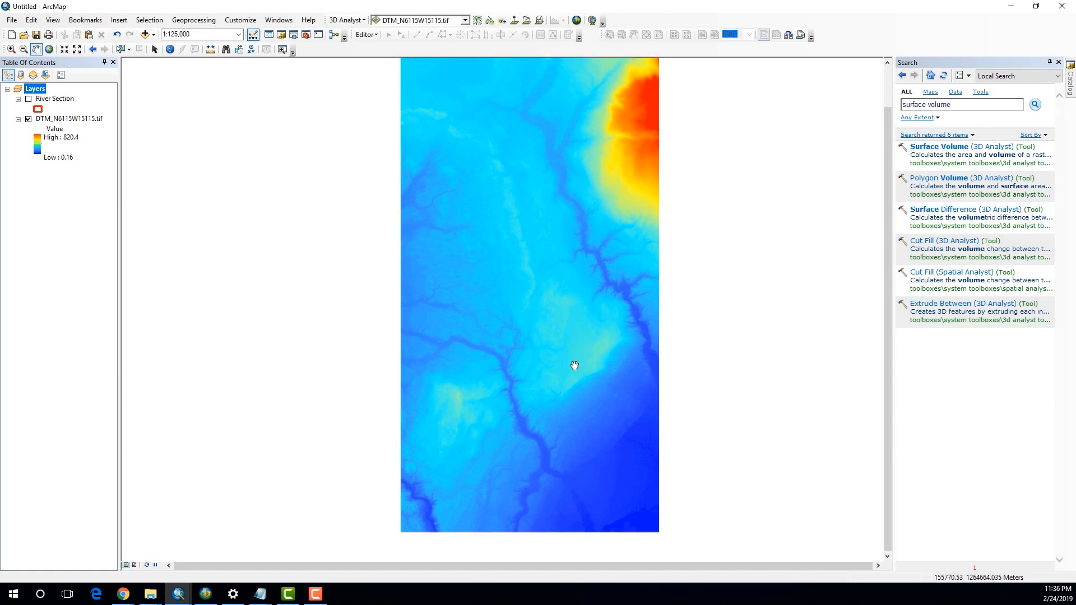
click(28, 98)
scroll(630, 425, up, 3)
scroll(630, 423, up, 1)
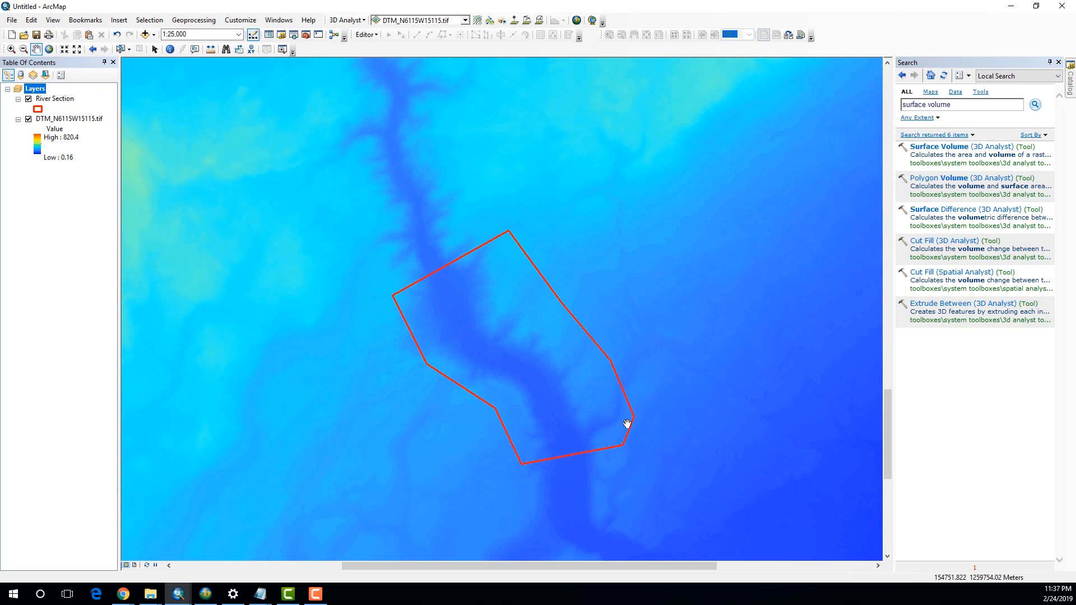
scroll(627, 424, up, 1)
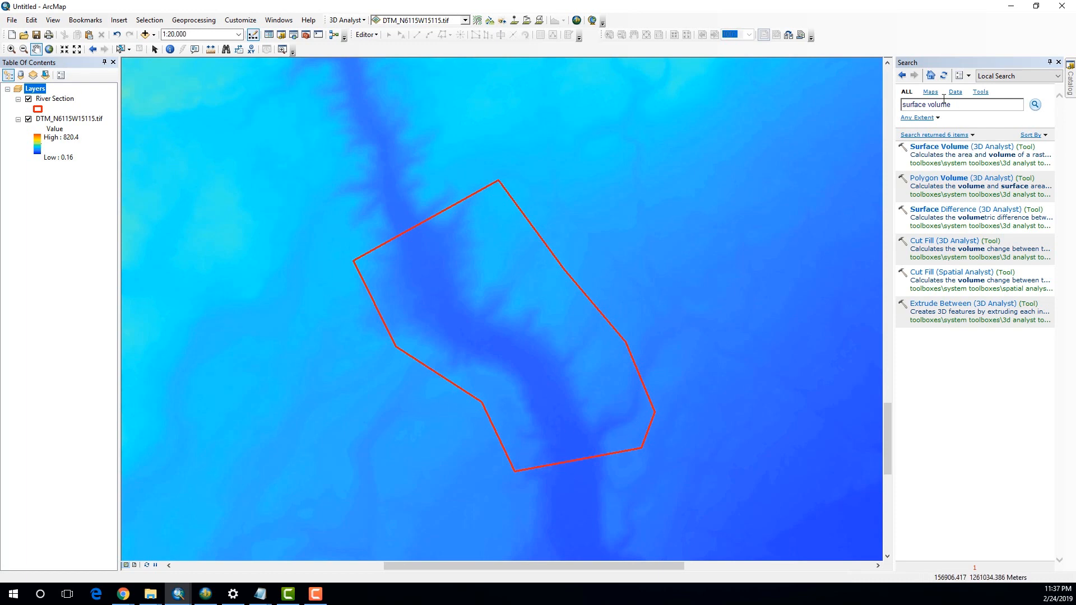
Step: Extract the DTM_N6115W15115.tif raster by the River Section mask into Extract_tif5
click(902, 75)
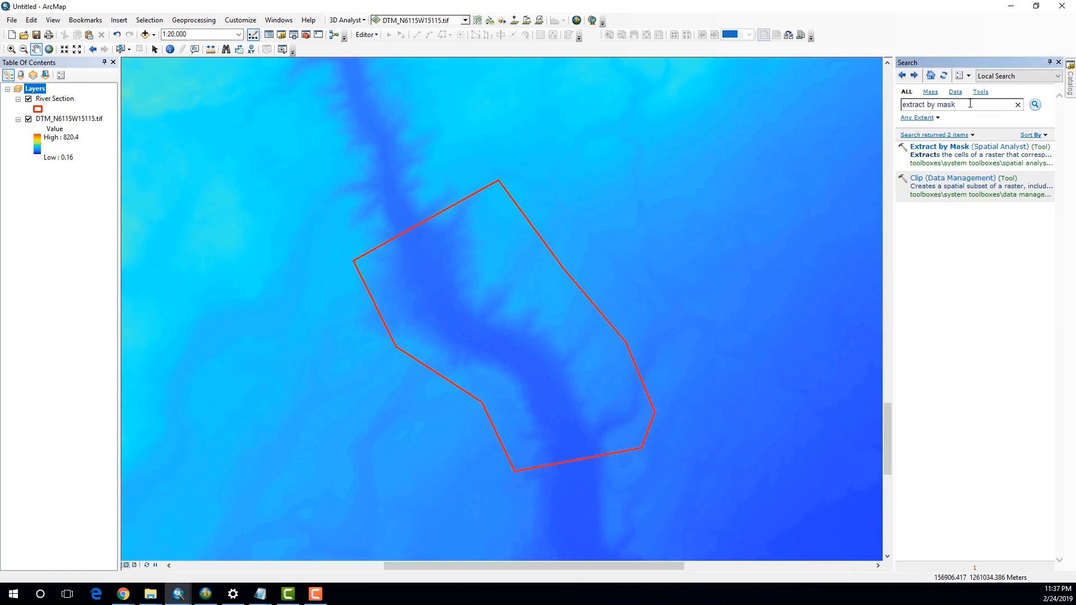
click(964, 154)
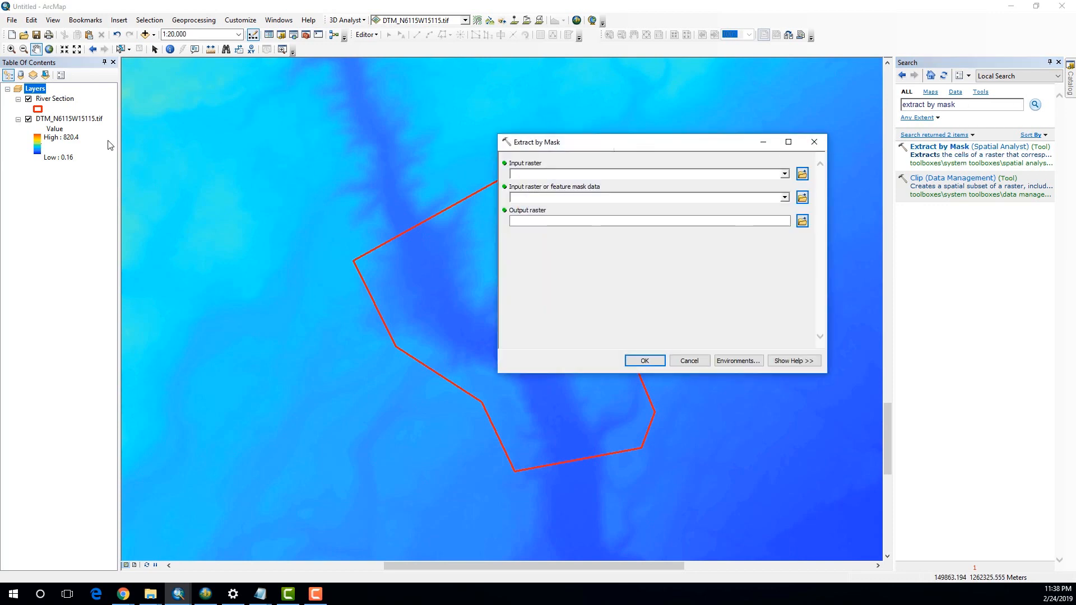
mouse_move(68, 118)
mouse_down()
mouse_move(495, 194)
mouse_move(522, 175)
mouse_up()
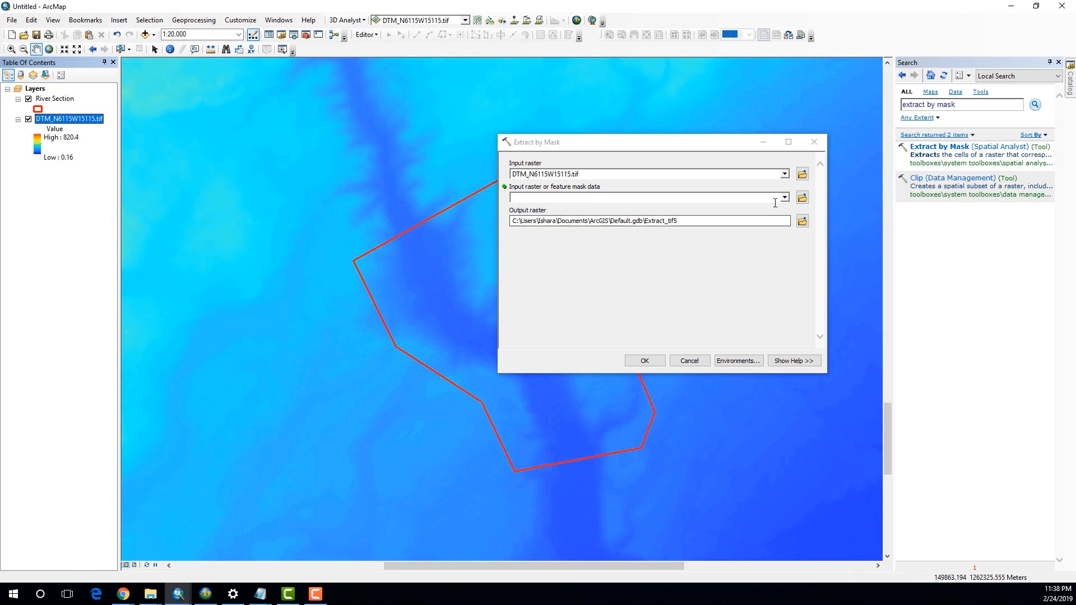
click(783, 198)
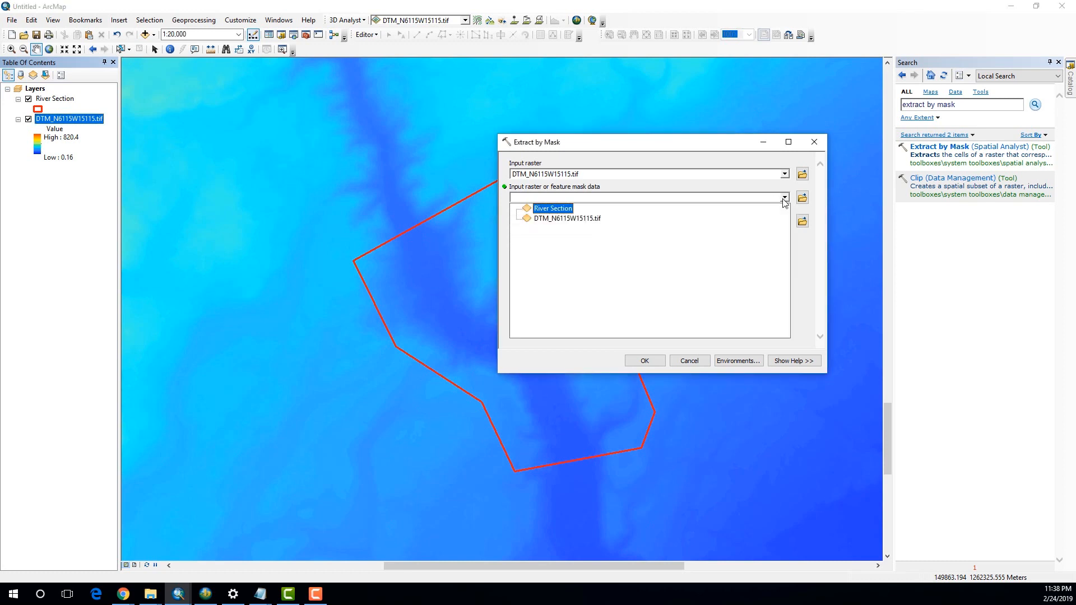
click(554, 209)
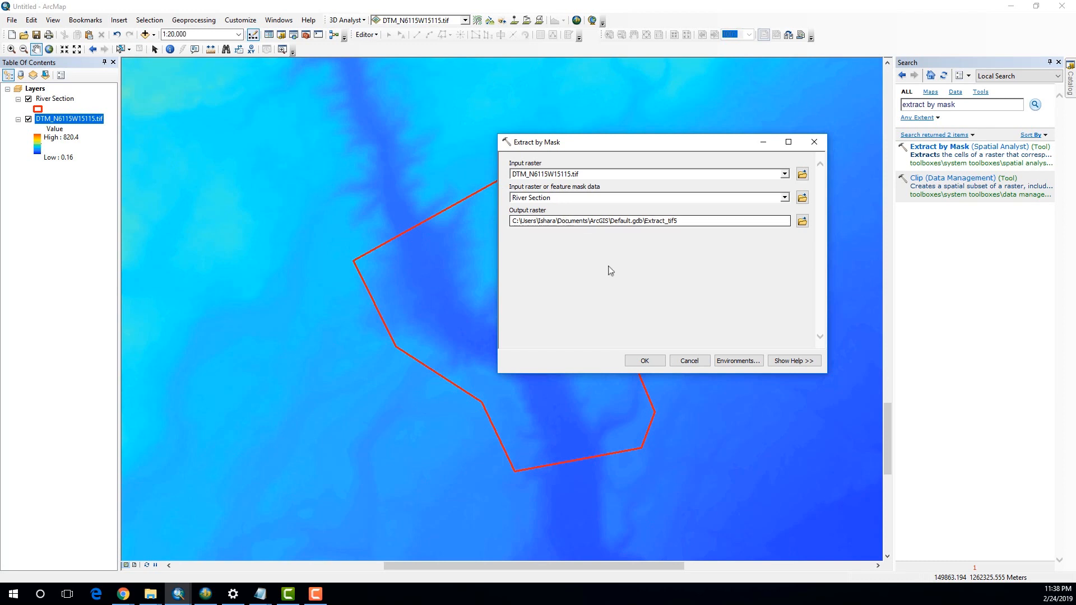
click(643, 362)
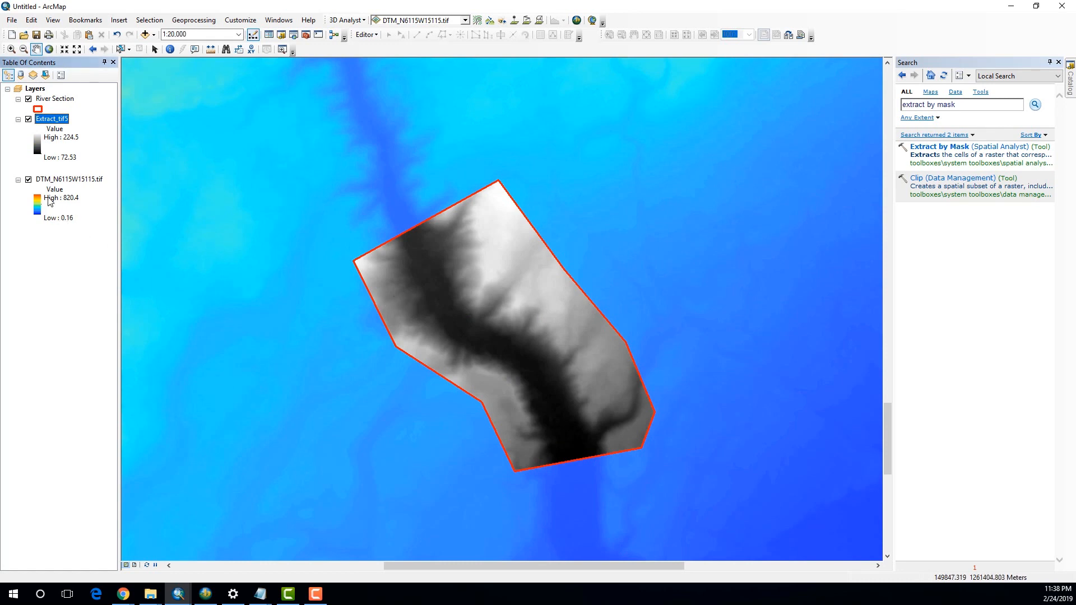
Step: Hide the DTM and River Section layers and colour Extract_tif5 with an inverted rainbow ramp
click(28, 180)
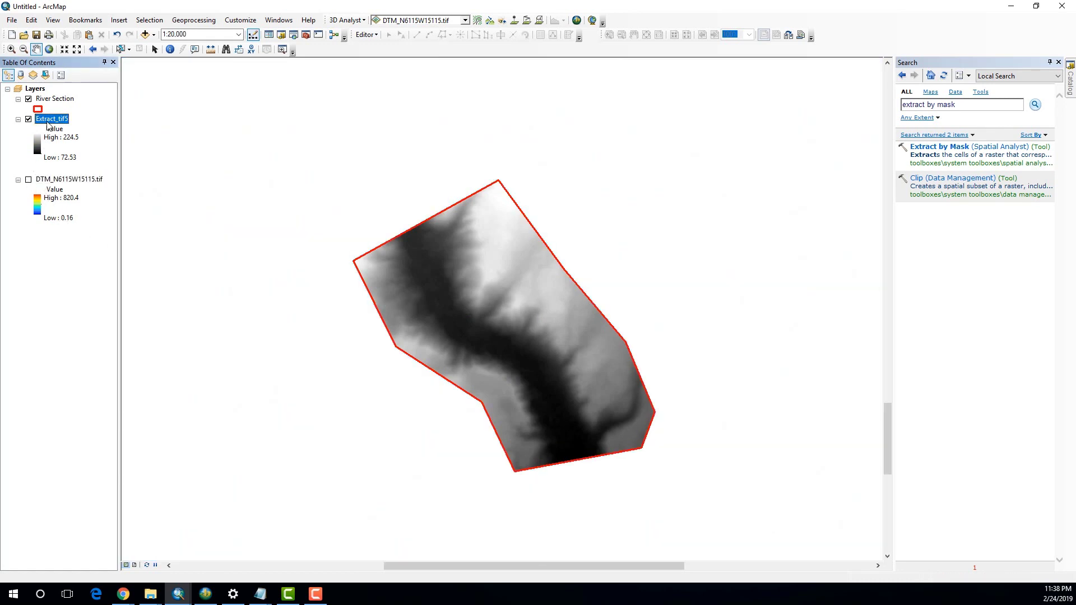
click(29, 100)
scroll(325, 319, up, 1)
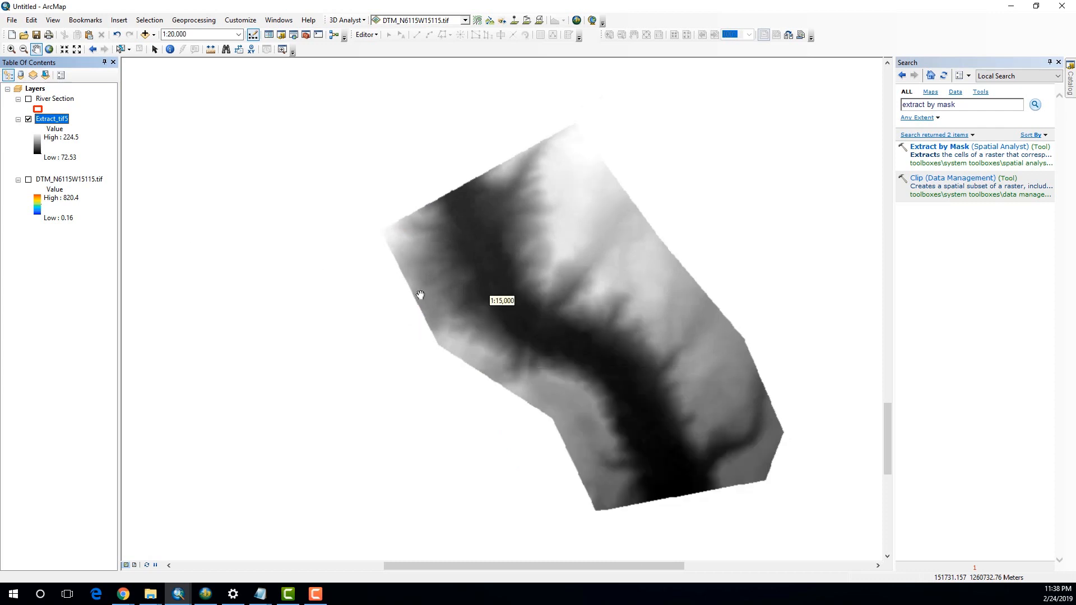
click(37, 145)
click(107, 179)
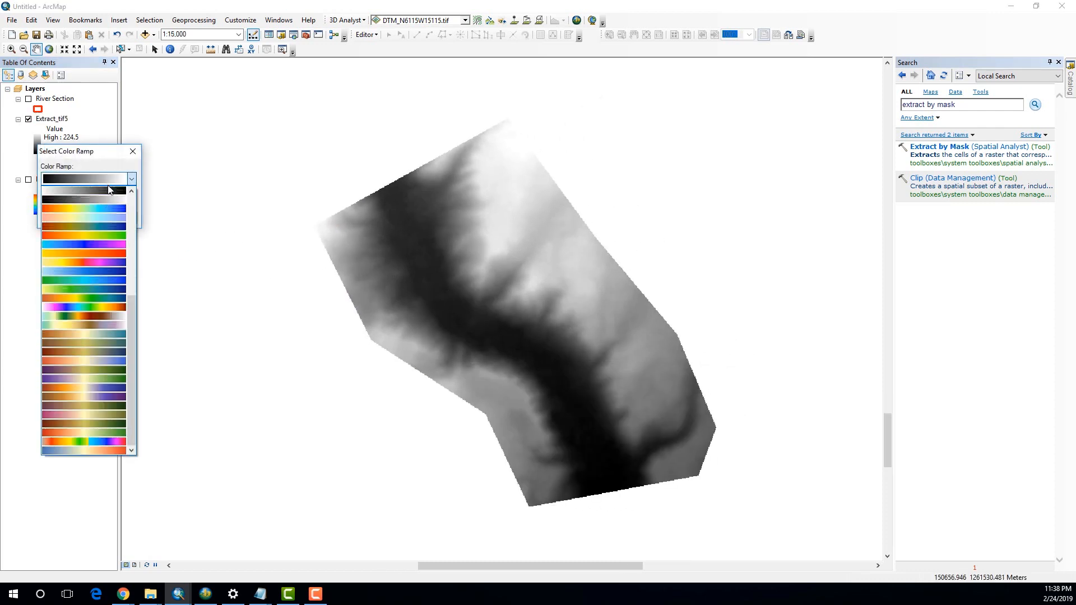
click(108, 209)
click(45, 194)
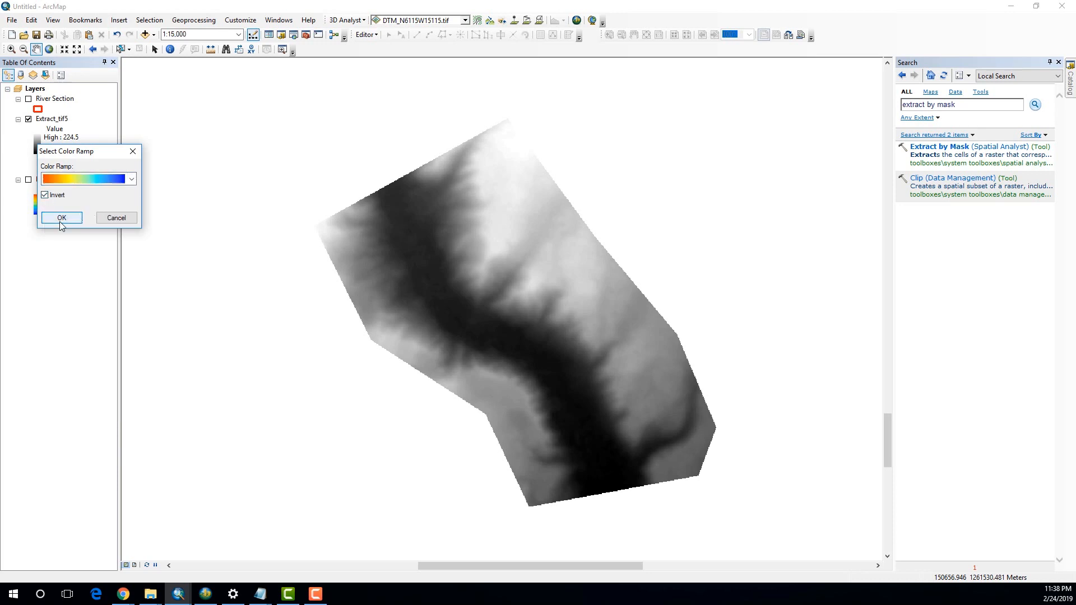
click(61, 221)
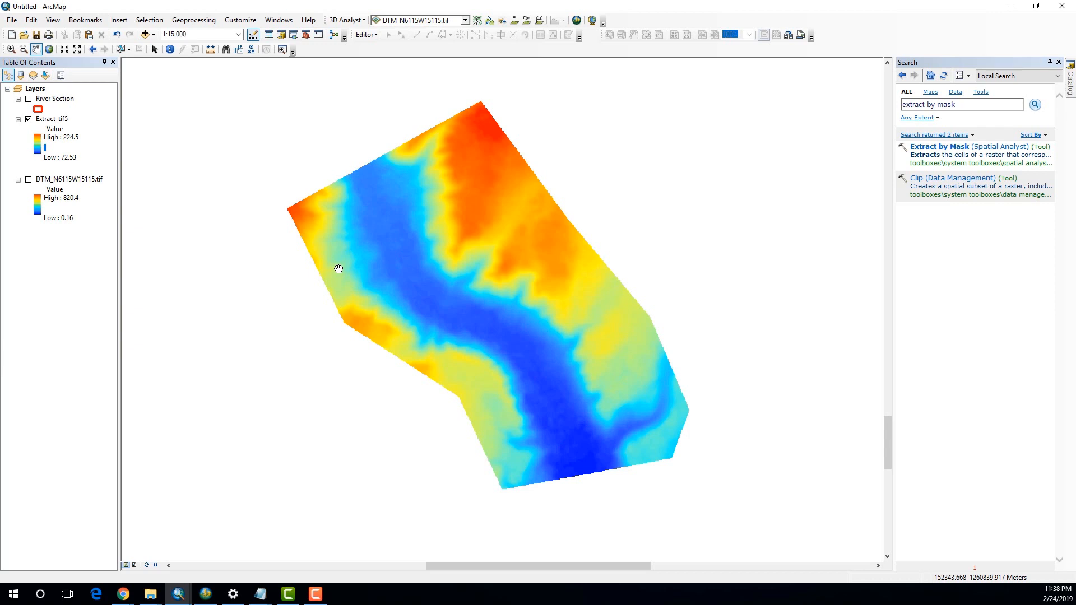
drag(341, 291, 345, 292)
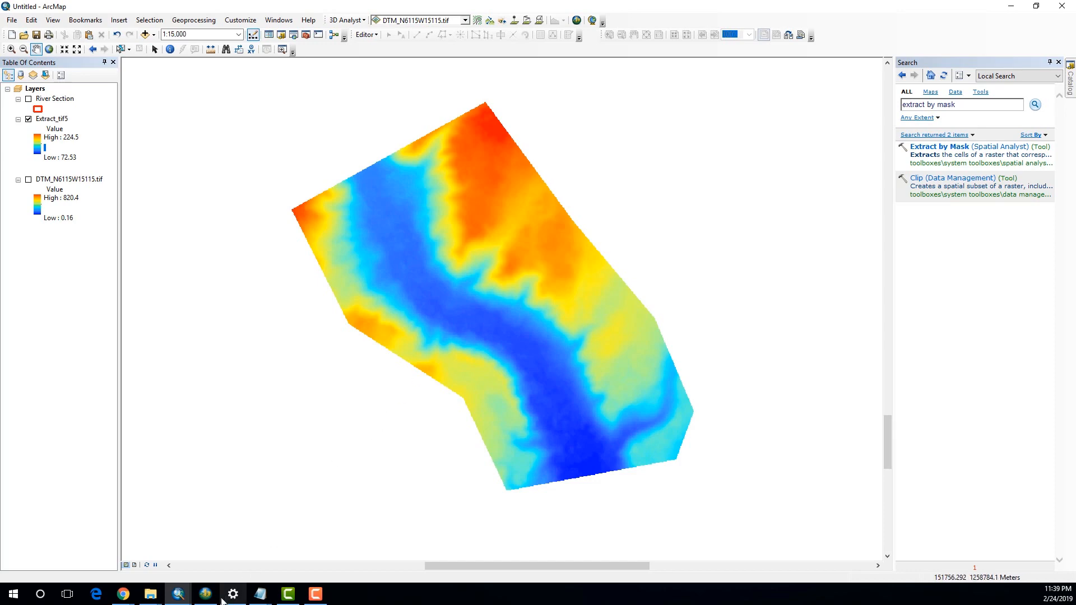
Step: Inspect the 3D river terrain in ArcScene, toggling the Water Level plane at 158 over the valley
click(205, 594)
drag(562, 454, 569, 462)
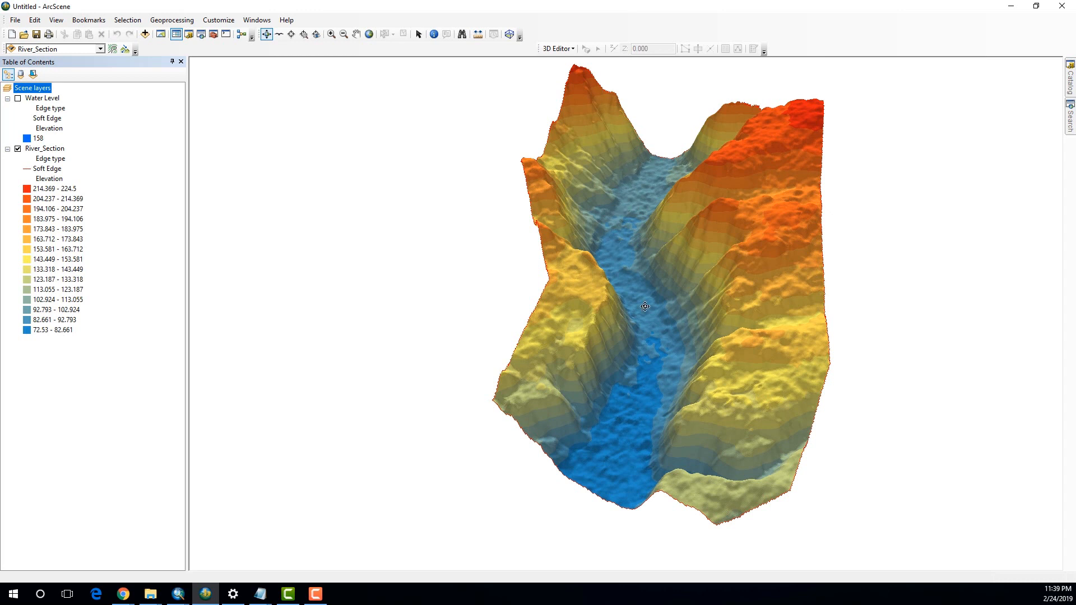
click(17, 99)
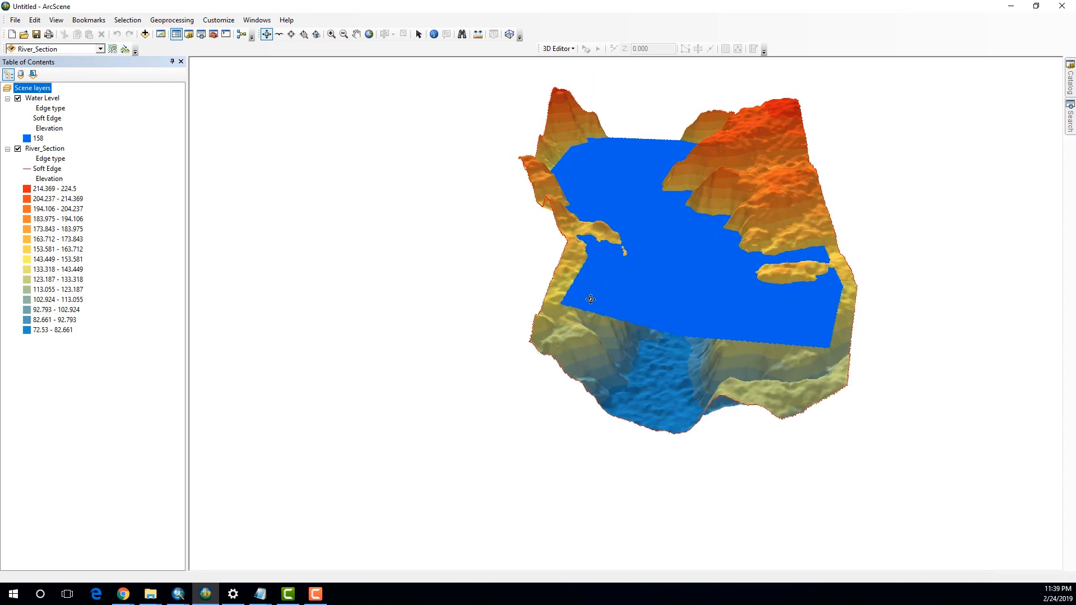
click(18, 99)
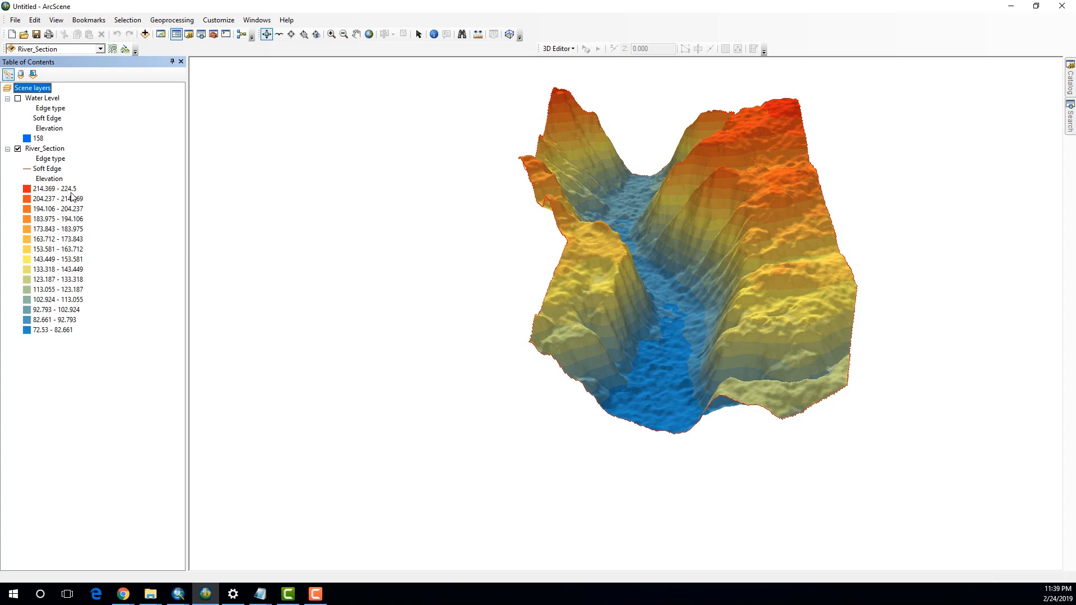
scroll(507, 365, up, 3)
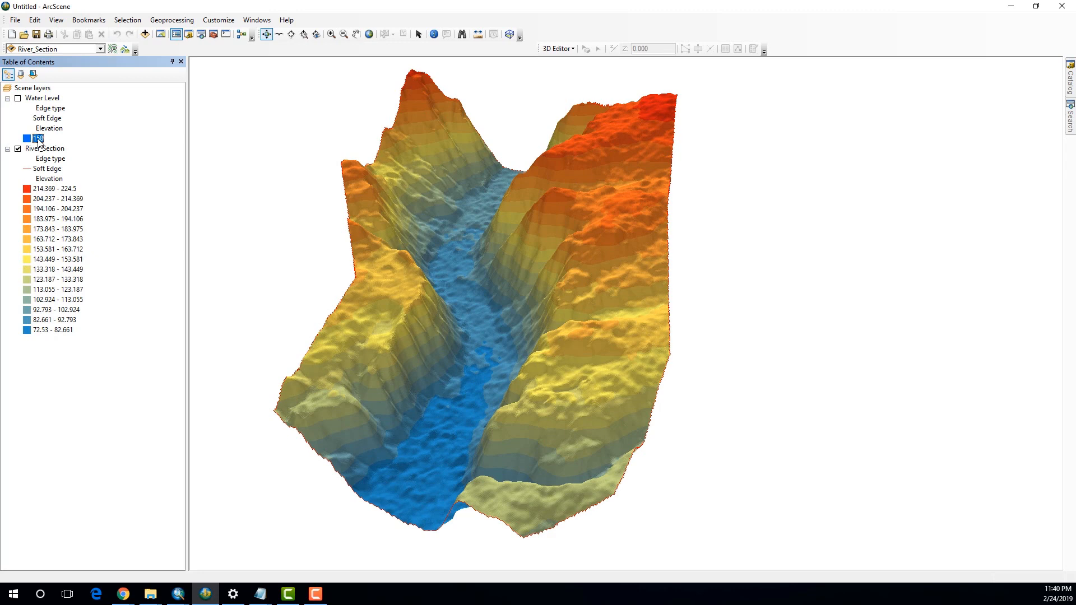
drag(480, 418, 605, 421)
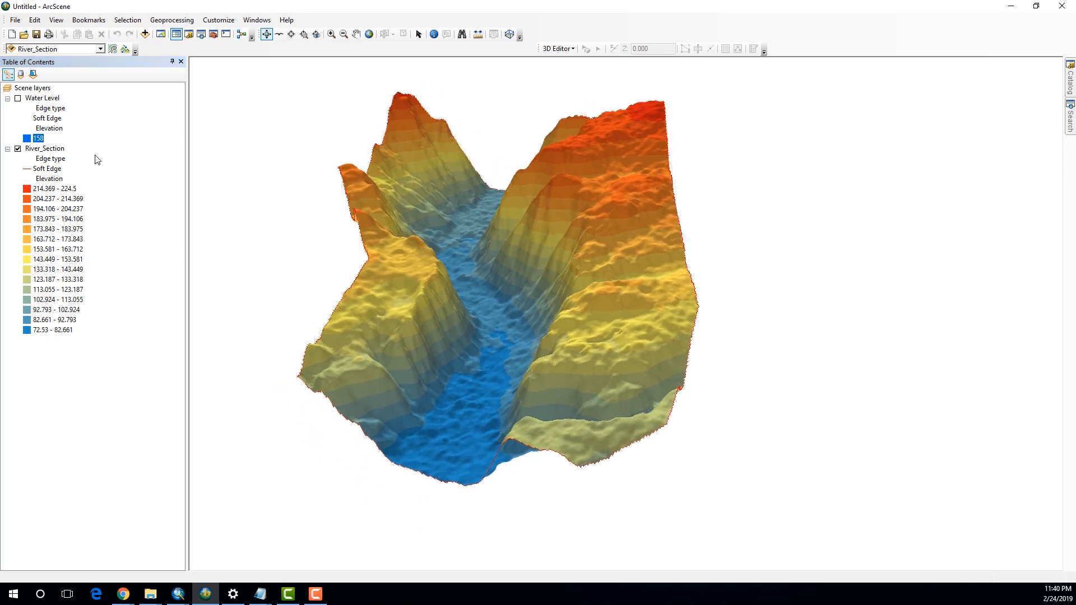
click(18, 98)
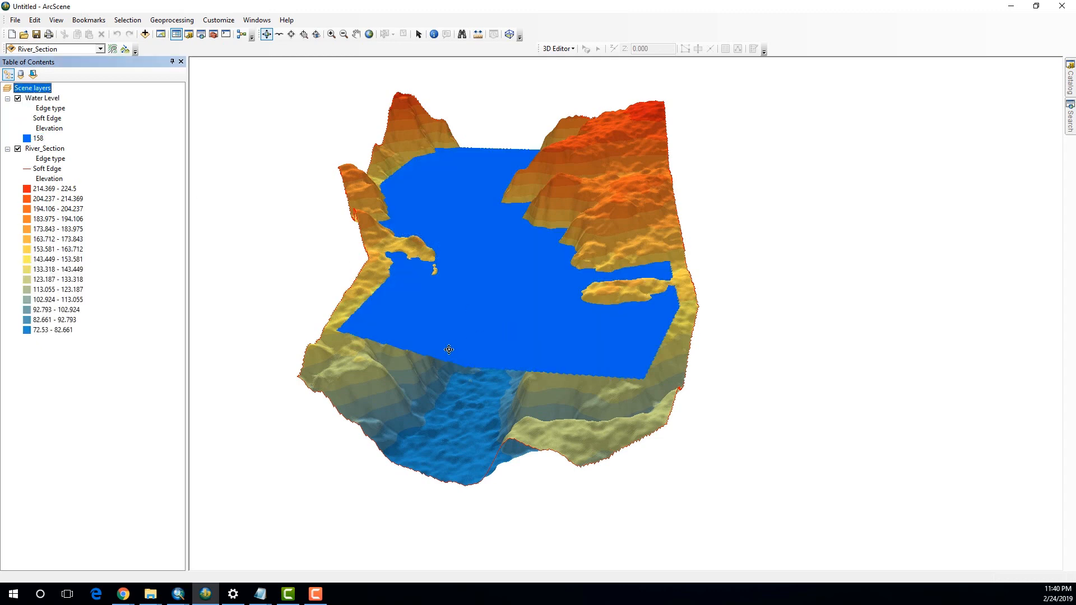
mouse_move(450, 359)
mouse_down()
mouse_move(586, 366)
mouse_move(579, 343)
mouse_move(547, 360)
mouse_move(555, 323)
mouse_up()
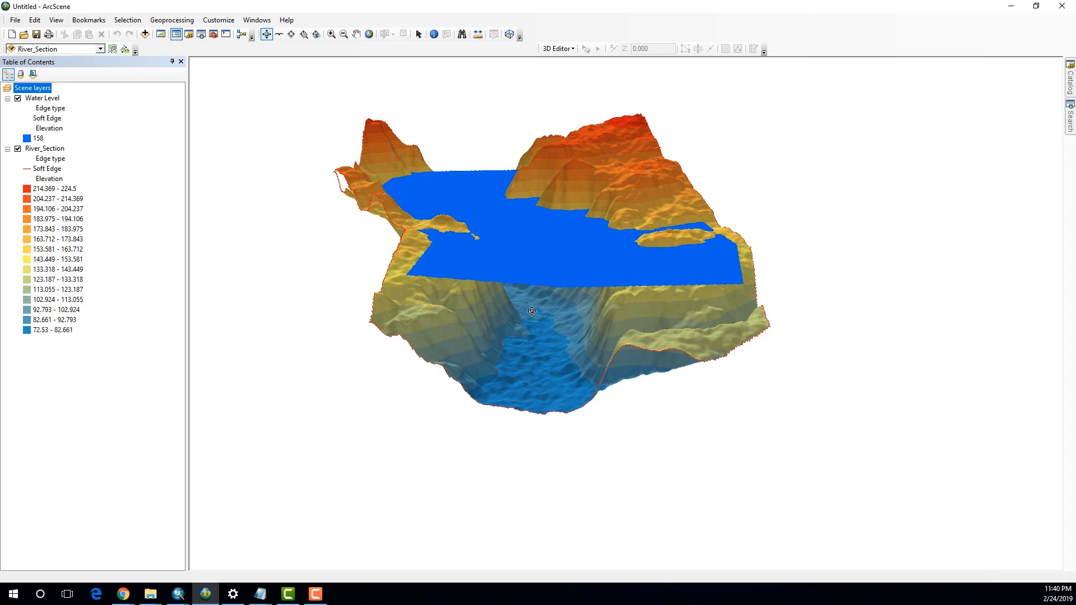
Step: Return to ArcMap, search 'surface volume', and open then close the Surface Volume tool unfilled
click(180, 594)
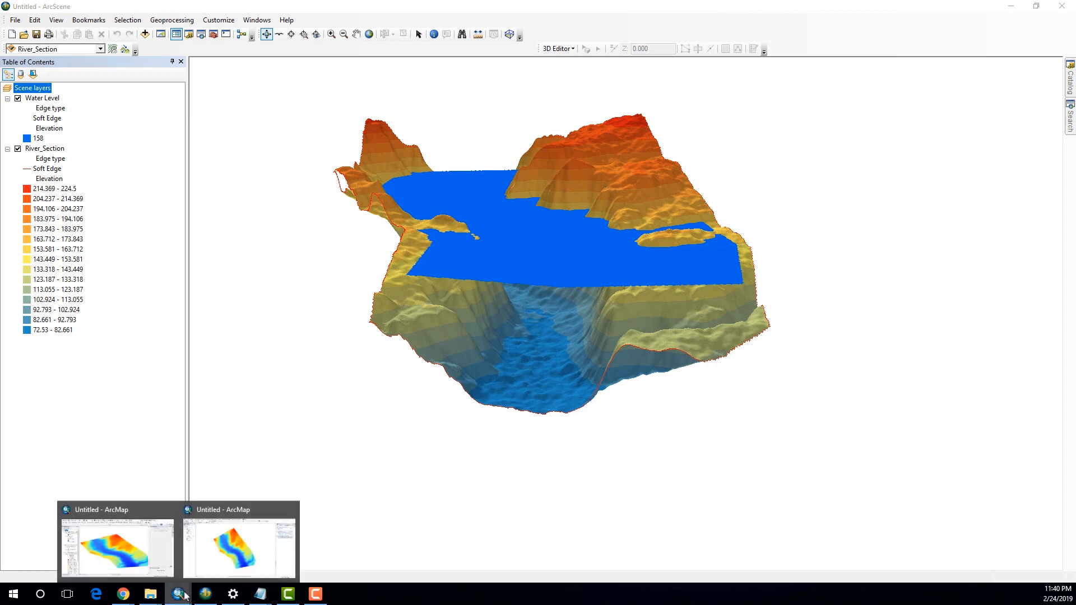
click(223, 569)
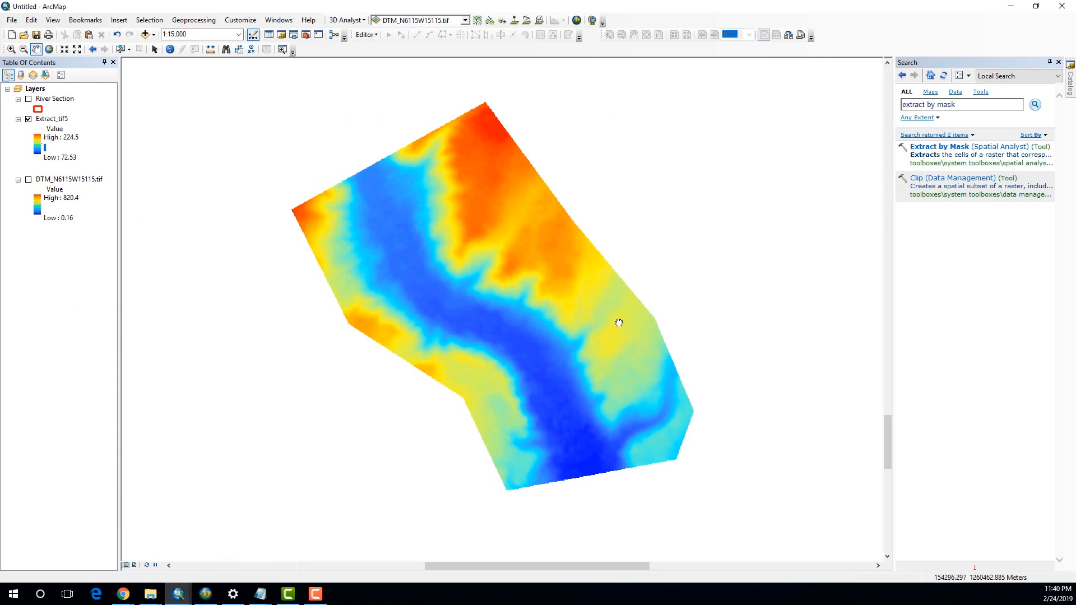
drag(623, 323, 661, 325)
click(893, 114)
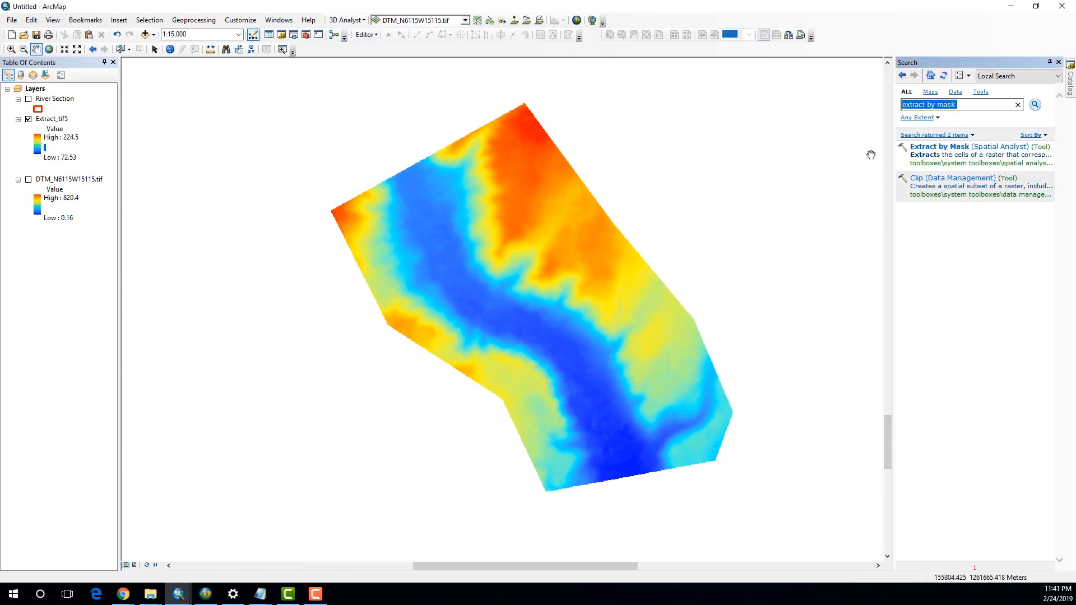
text(surface volume)
key(Return)
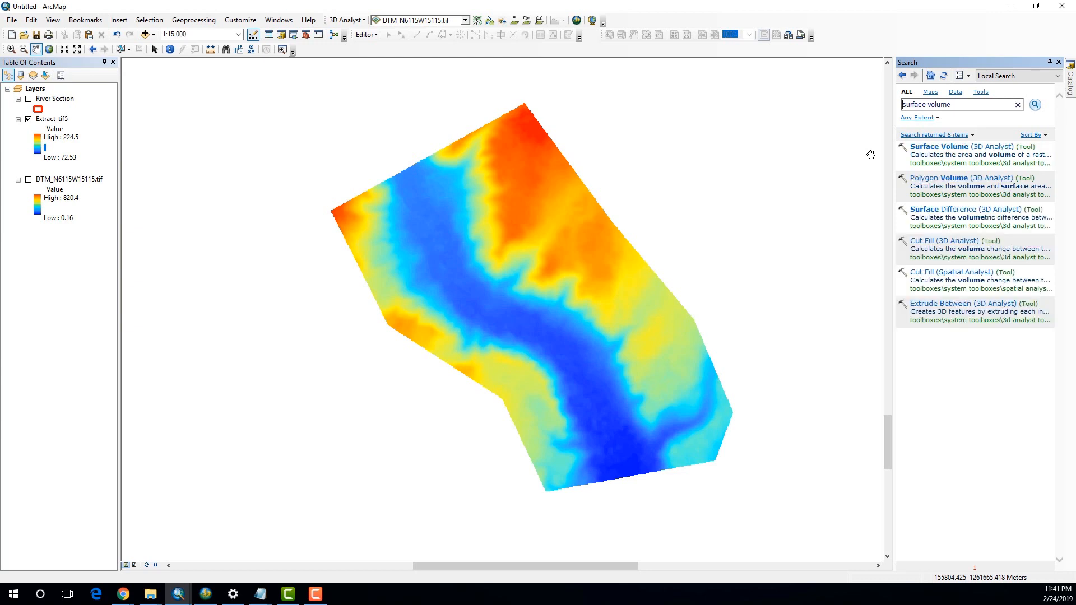
click(949, 147)
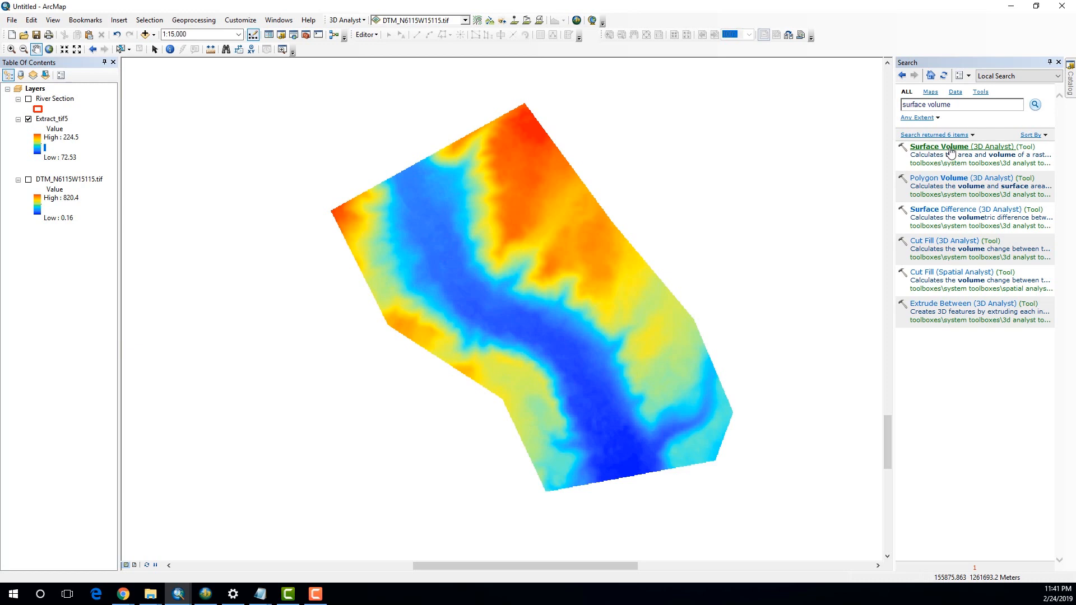
click(950, 150)
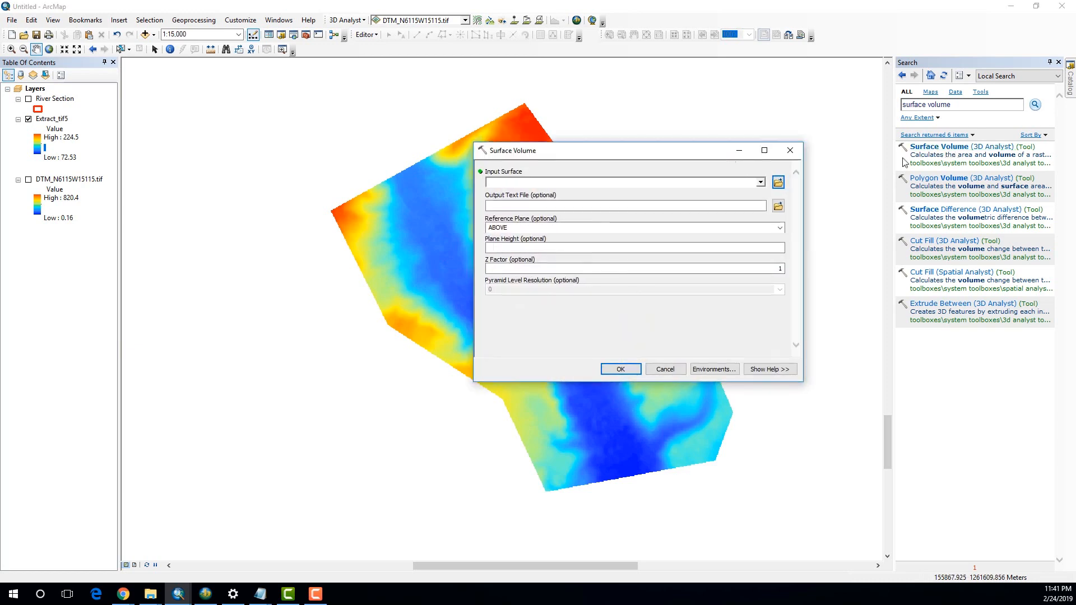
click(791, 150)
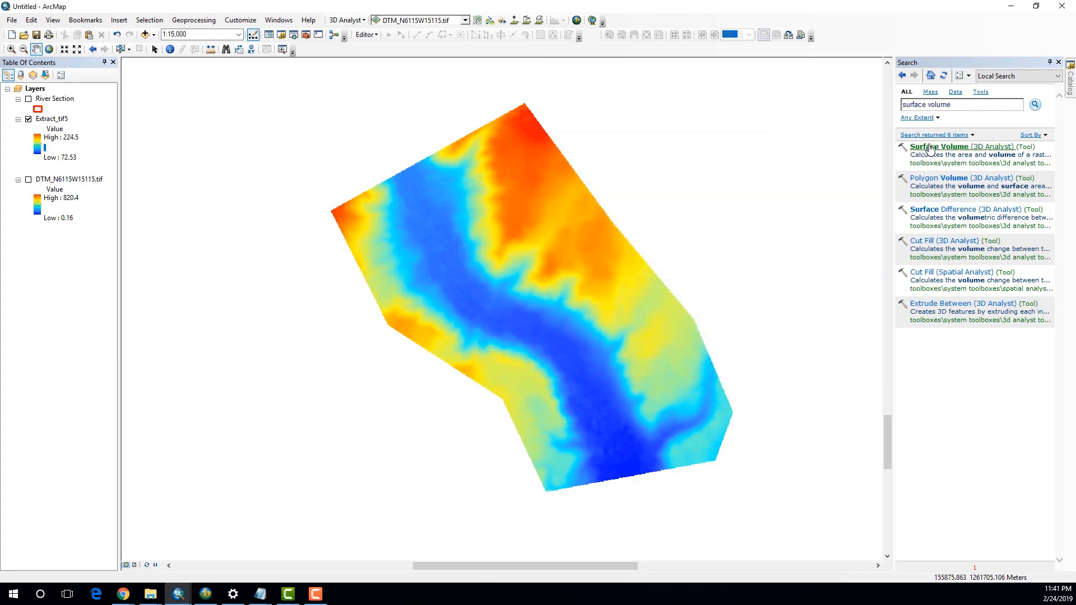
Step: Confirm the 3D Analyst extension is enabled in the Extensions manager
click(249, 21)
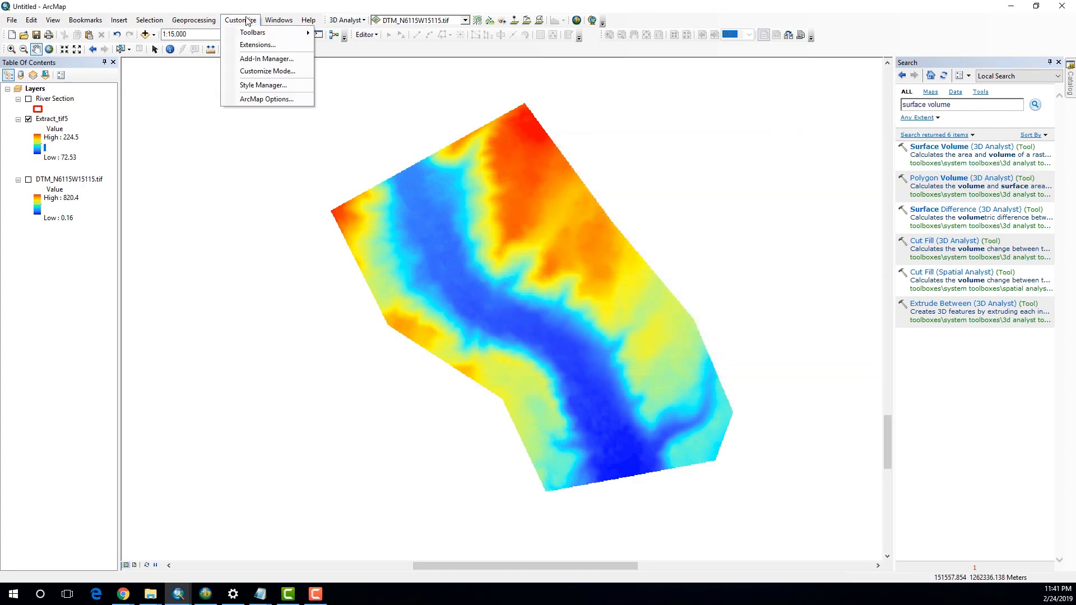
click(257, 45)
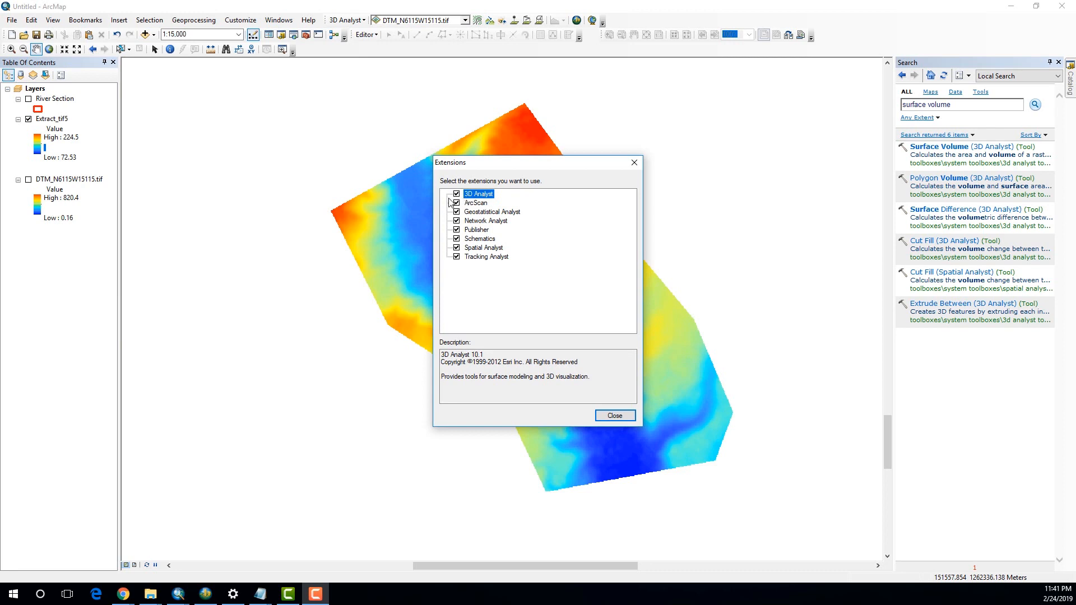
click(614, 415)
Step: Set Extract_tif5 as the Surface Volume input surface, leaving the reference plane unchanged
click(940, 152)
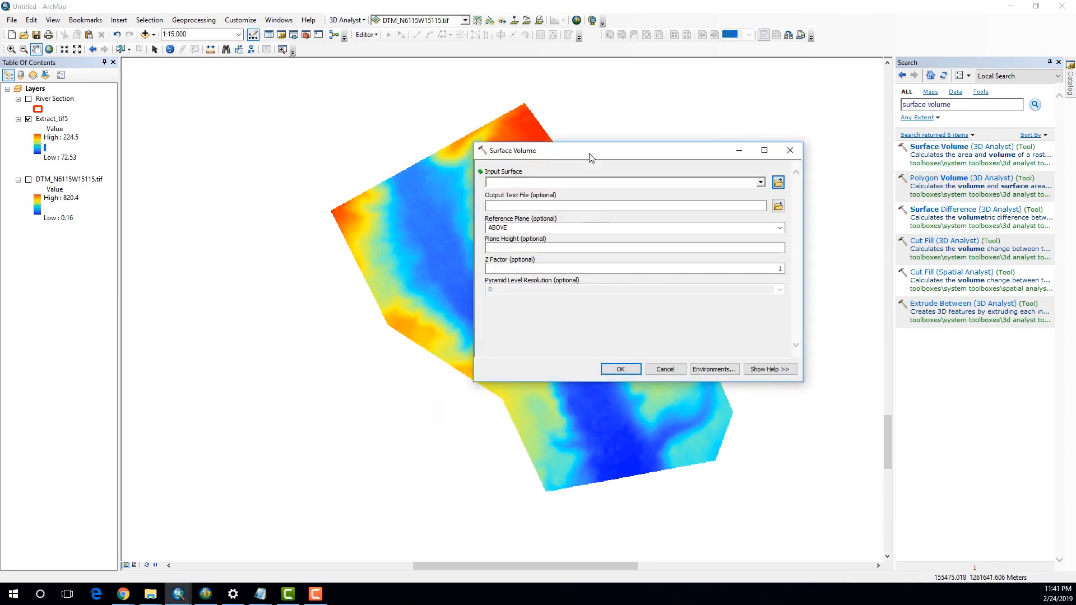
drag(590, 152, 594, 149)
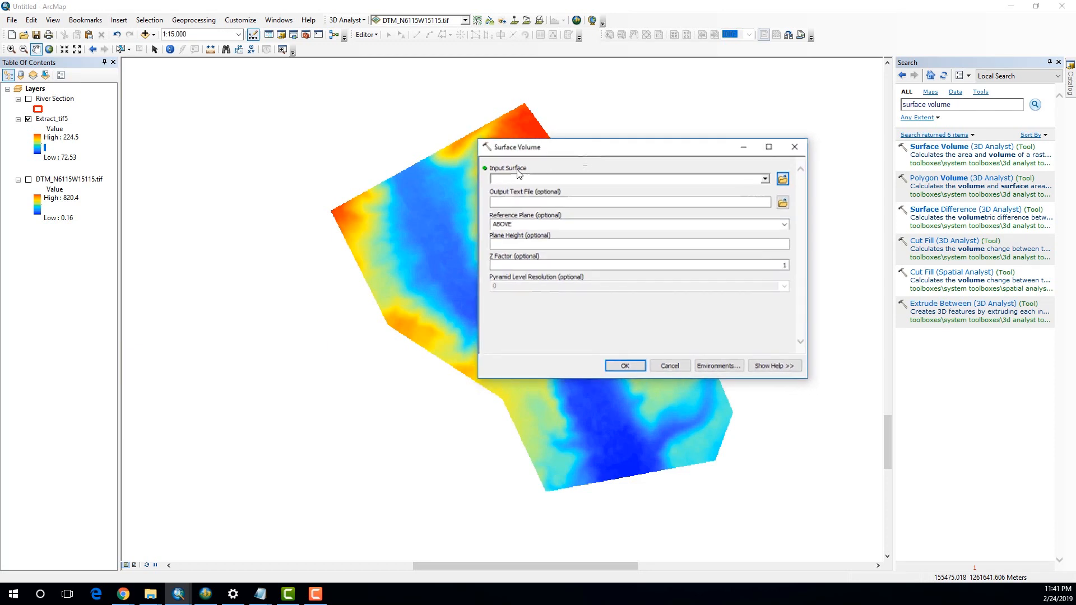
click(51, 120)
drag(551, 190, 555, 179)
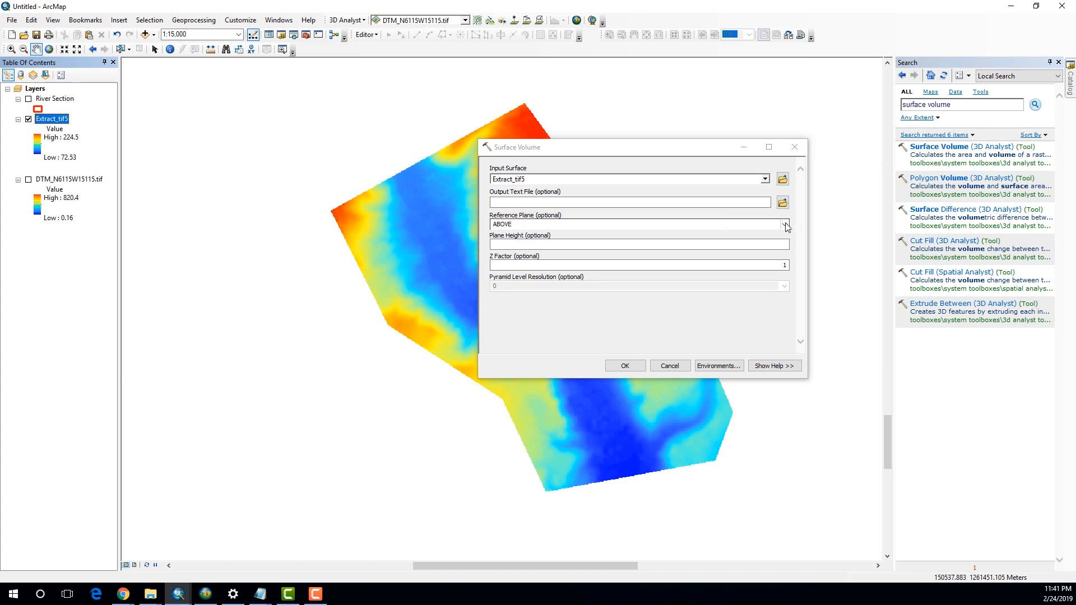
click(783, 224)
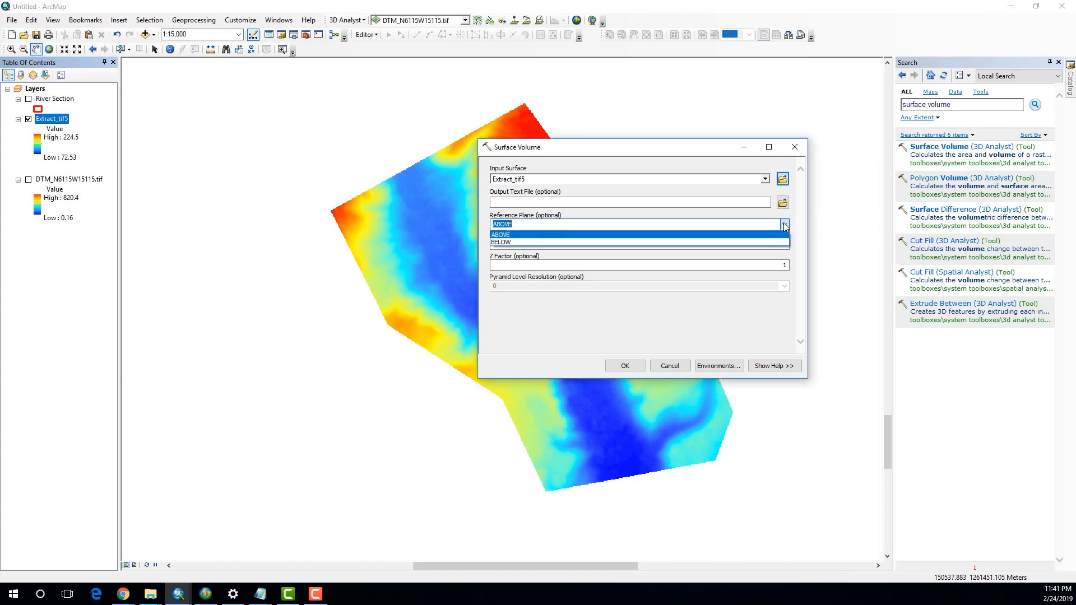
click(595, 236)
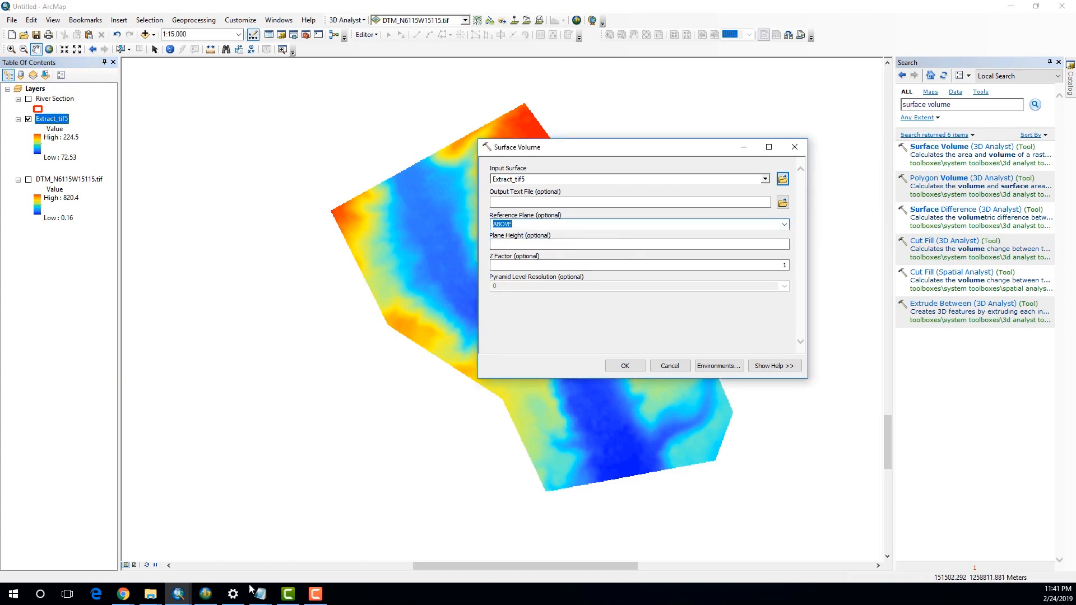
click(205, 594)
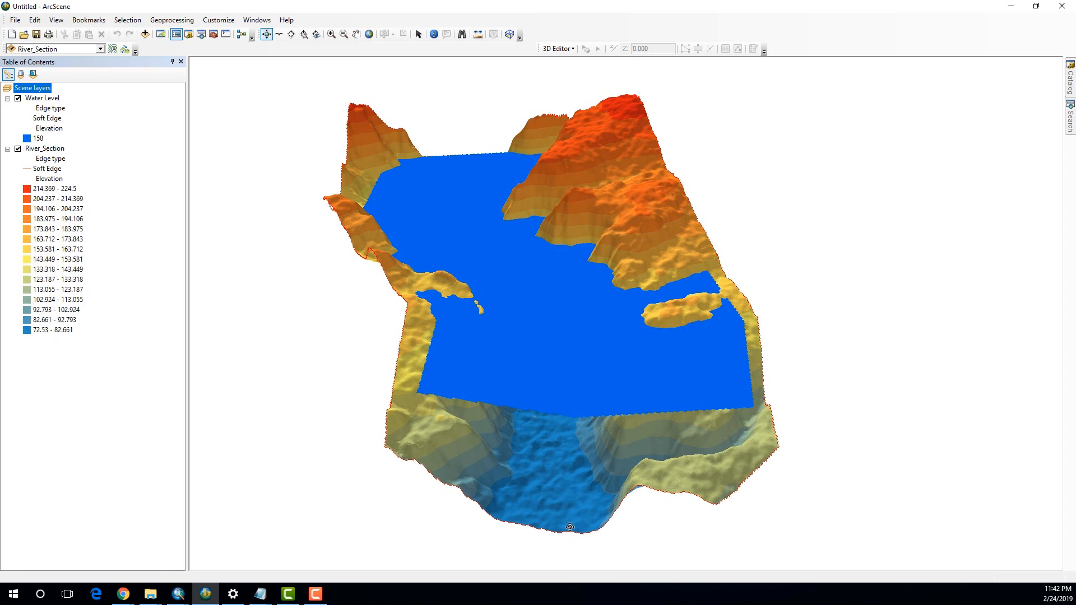
Step: View the terrain in ArcScene, then set the Surface Volume reference plane to BELOW
mouse_move(569, 528)
mouse_down()
mouse_move(581, 463)
mouse_move(576, 471)
mouse_up()
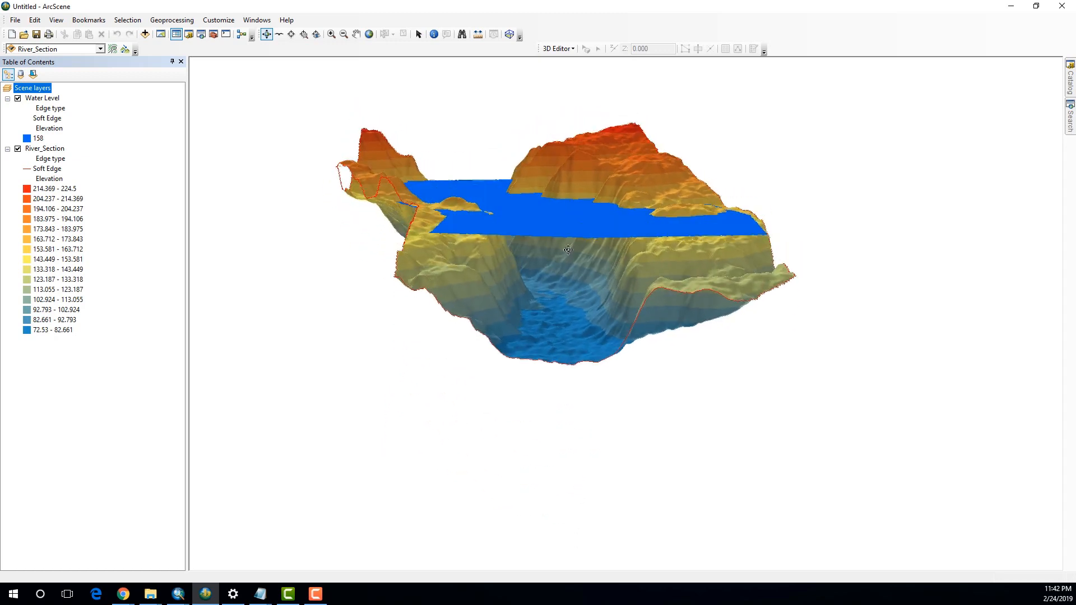
drag(572, 242, 561, 383)
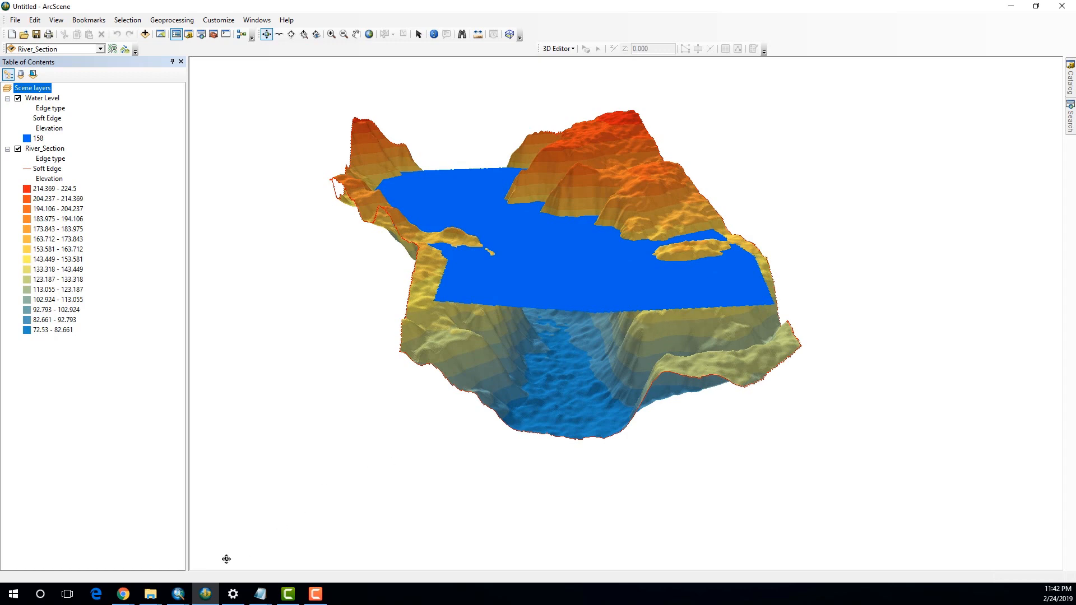
click(177, 594)
click(589, 225)
click(555, 243)
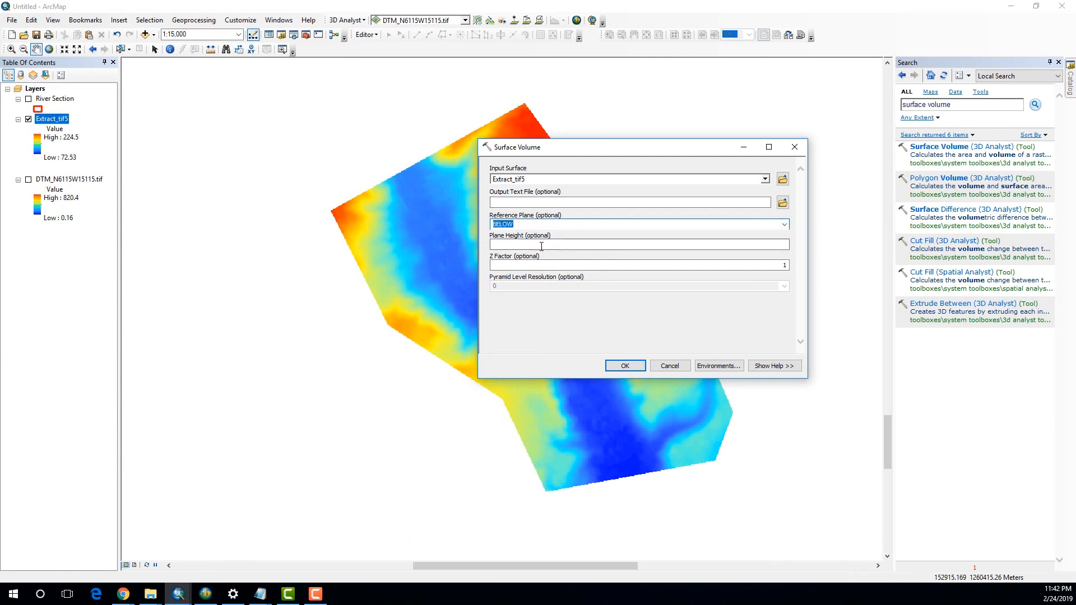
Step: Check the Water Level elevation of 158 in ArcScene and return to the Surface Volume tool
click(207, 595)
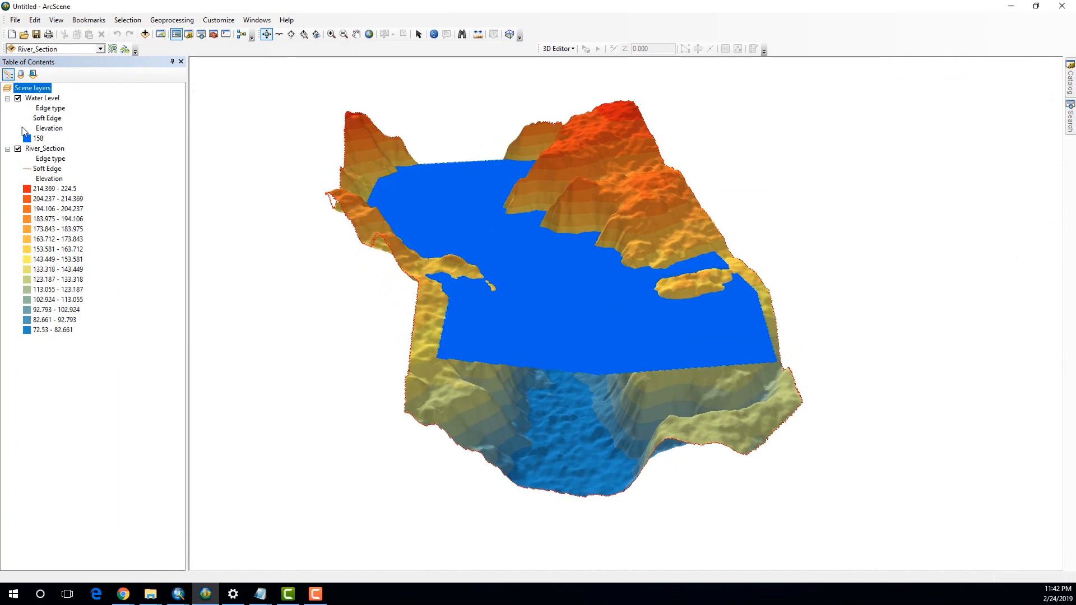
click(38, 137)
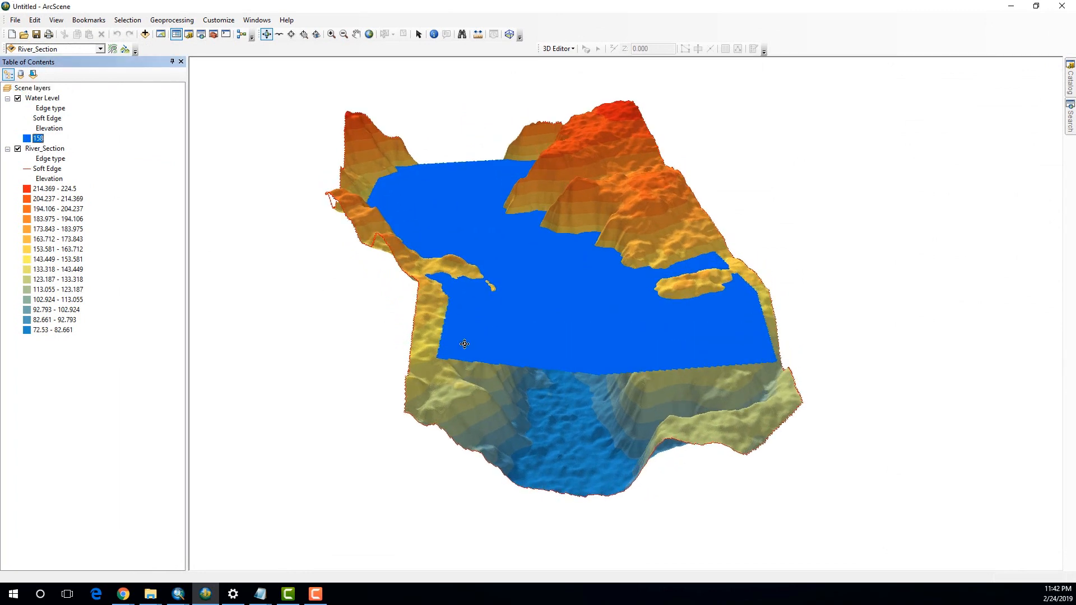
drag(479, 345, 516, 352)
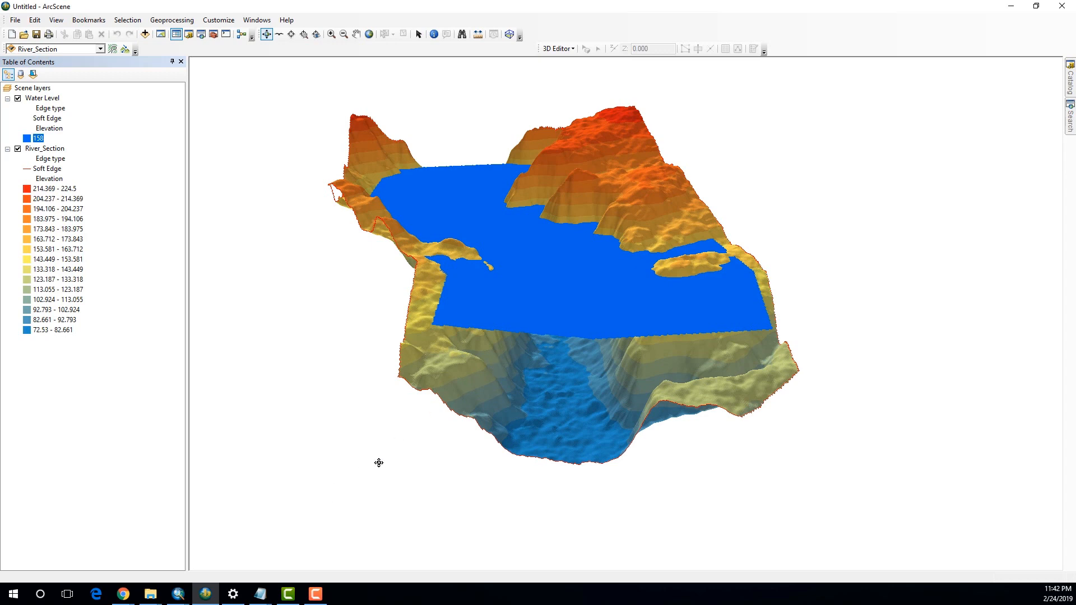
mouse_move(205, 595)
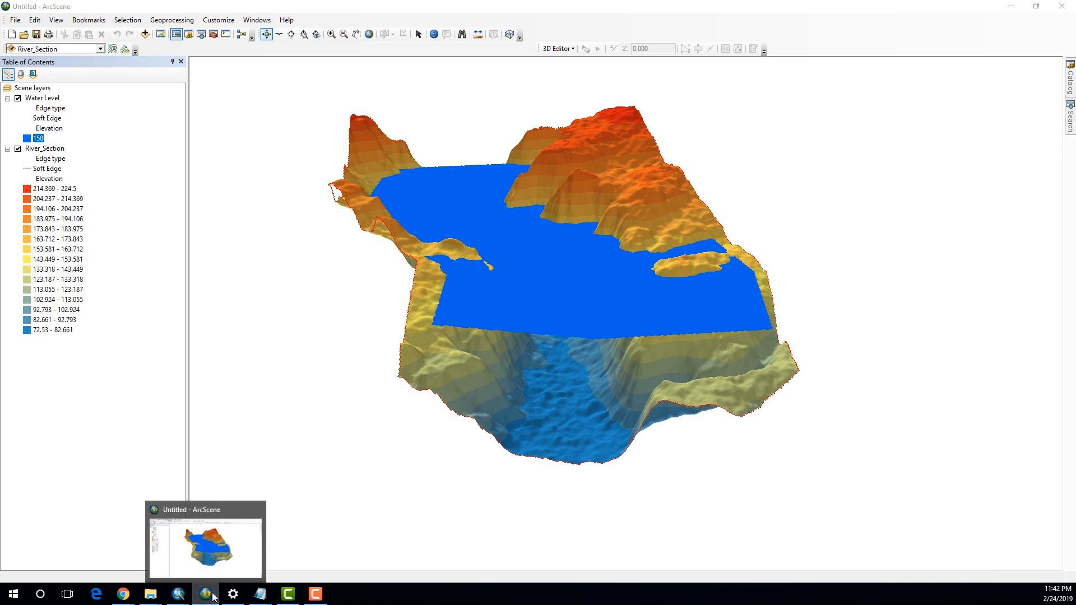
click(206, 542)
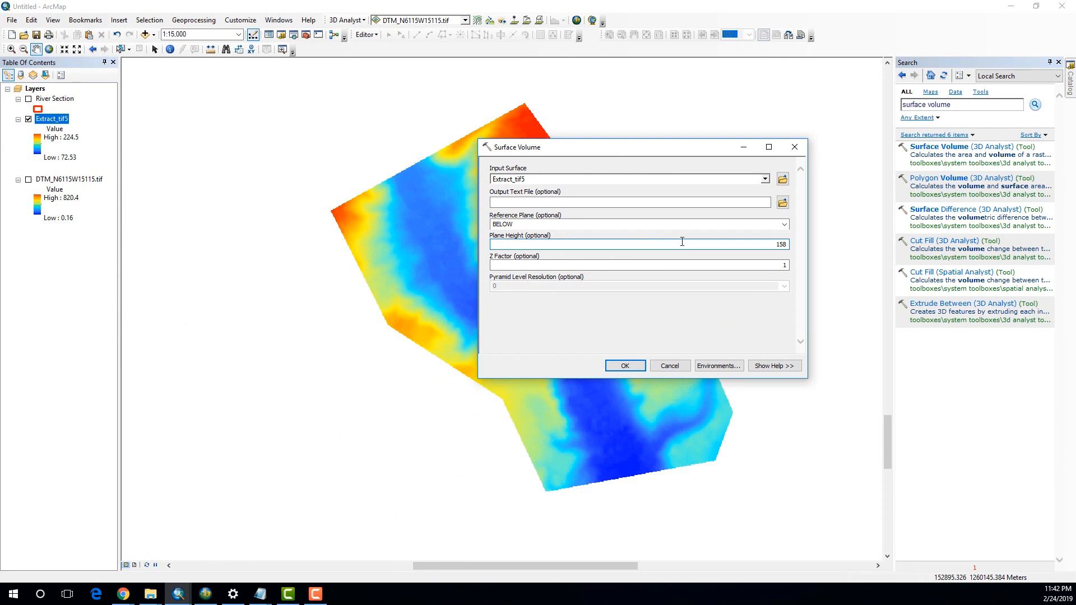
Step: Name the output text file RIV_VOL and run the Surface Volume calculation
click(574, 198)
text(RIV_VOL)
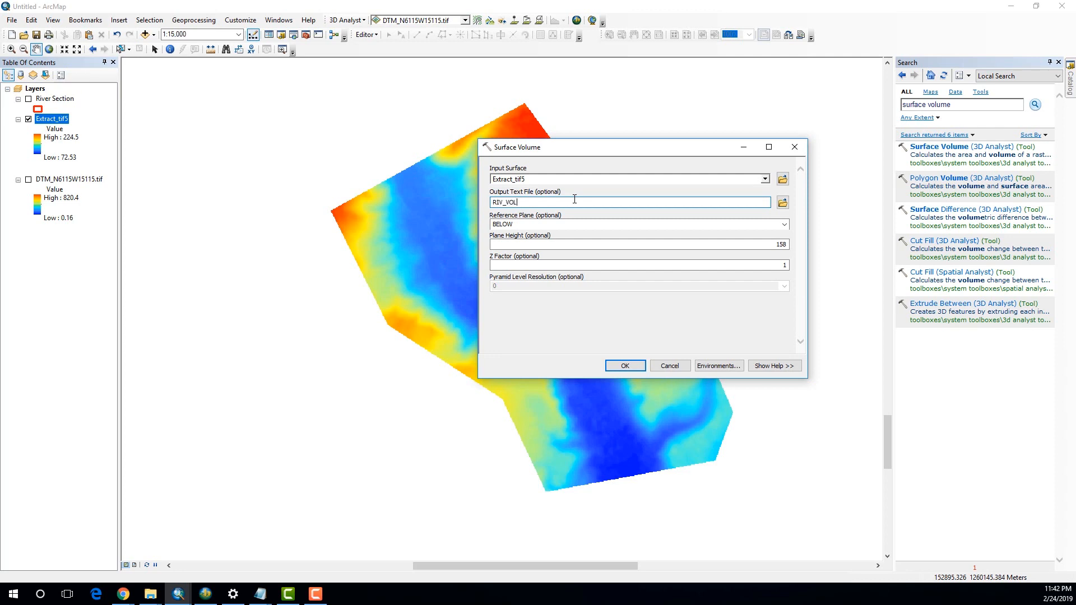
click(620, 367)
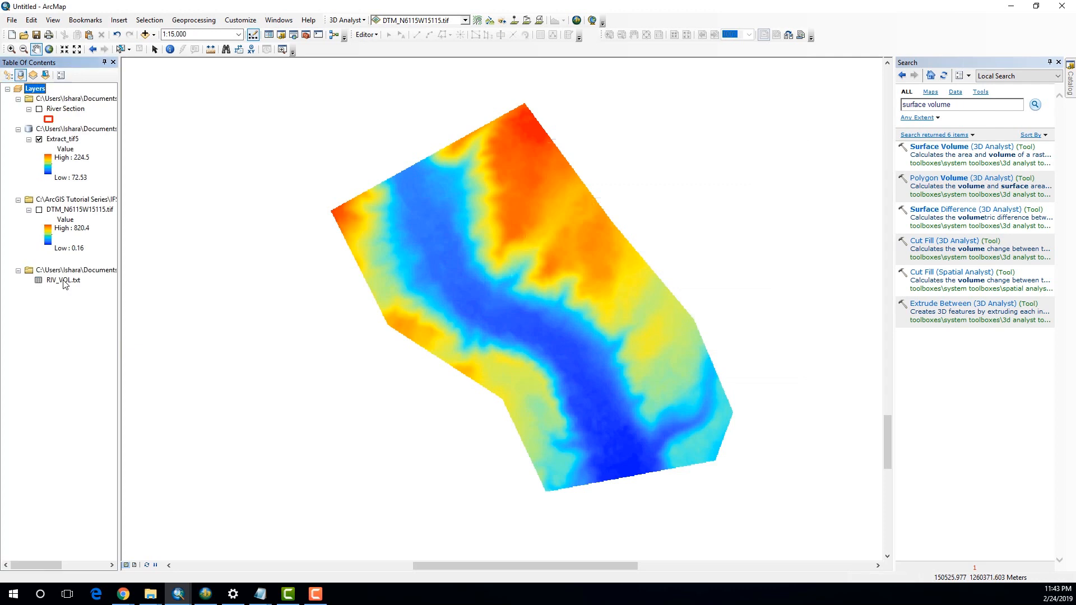
Step: Open the RIV_VOL.txt table showing a Volume of 112830857.17975 at plane height 158
click(63, 281)
right_click(64, 282)
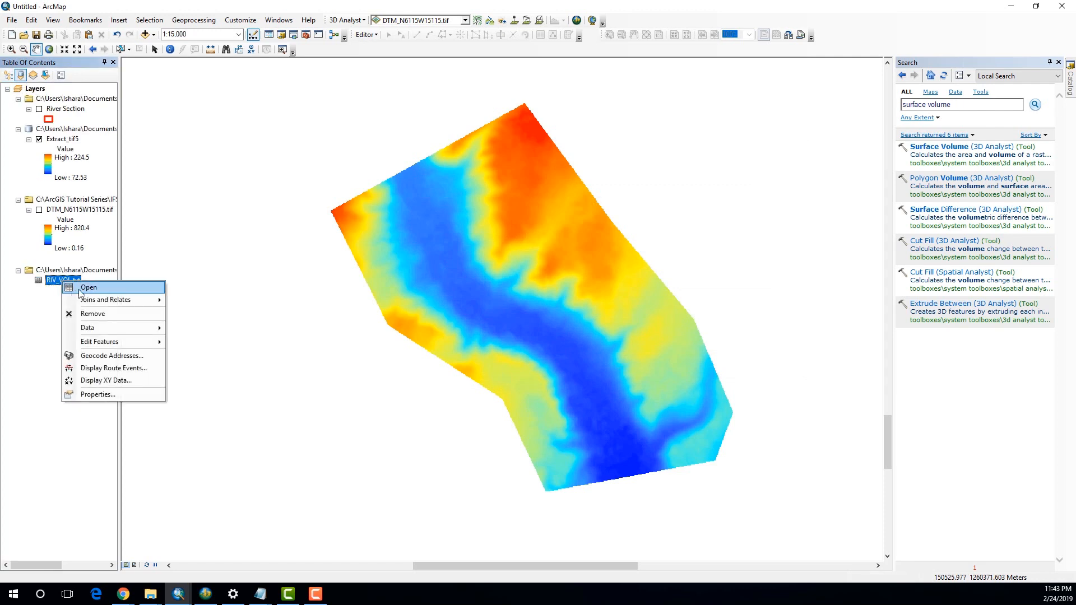
click(85, 290)
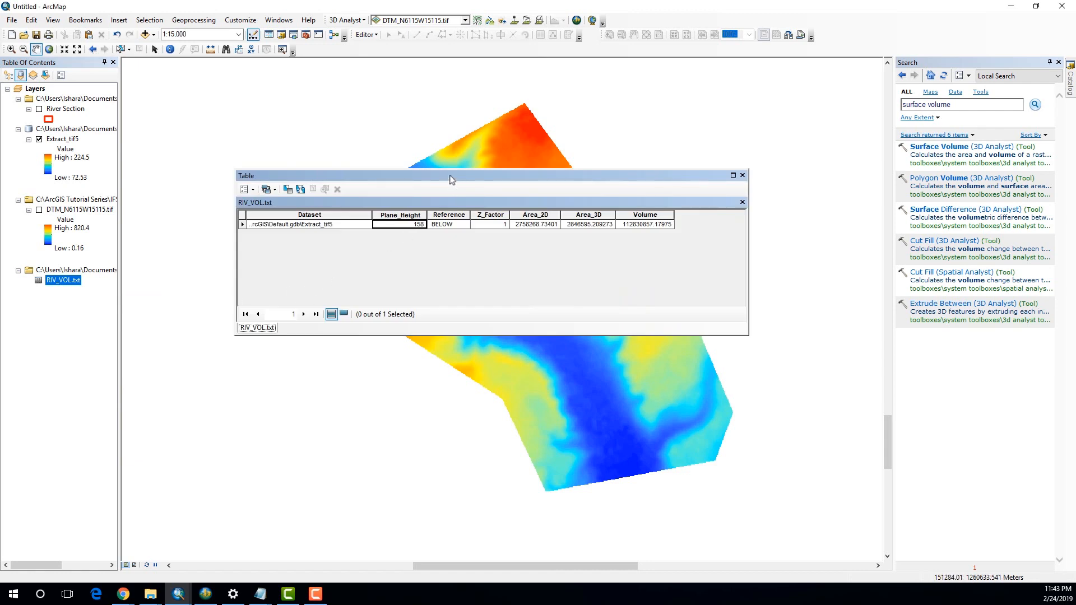
drag(451, 177, 414, 177)
click(618, 216)
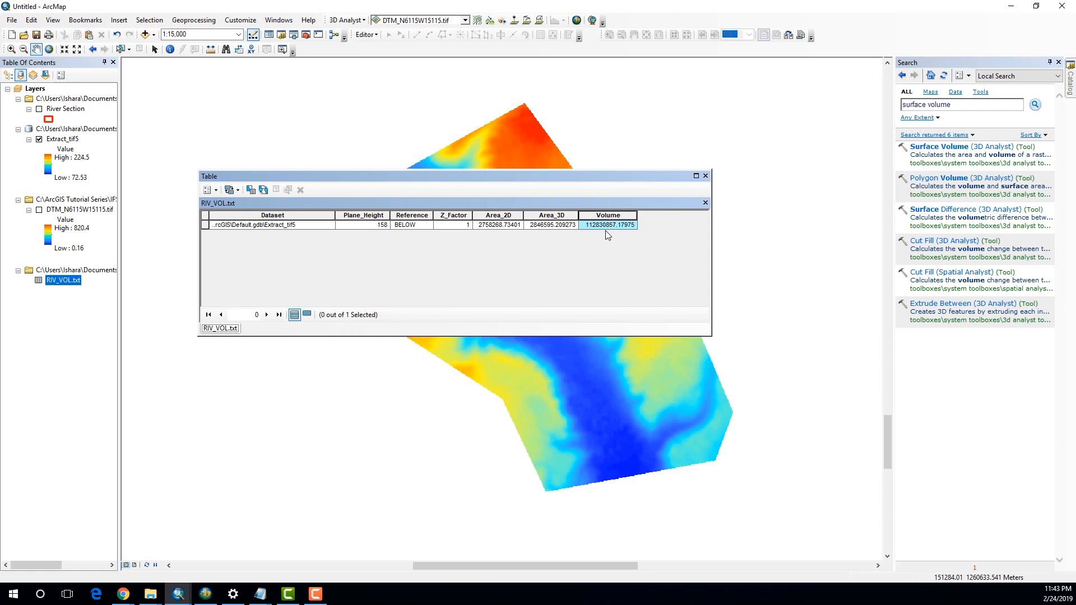
click(609, 225)
Step: Switch to the ArcScene 3D view and orbit the river terrain to a steeper top-down angle
click(206, 594)
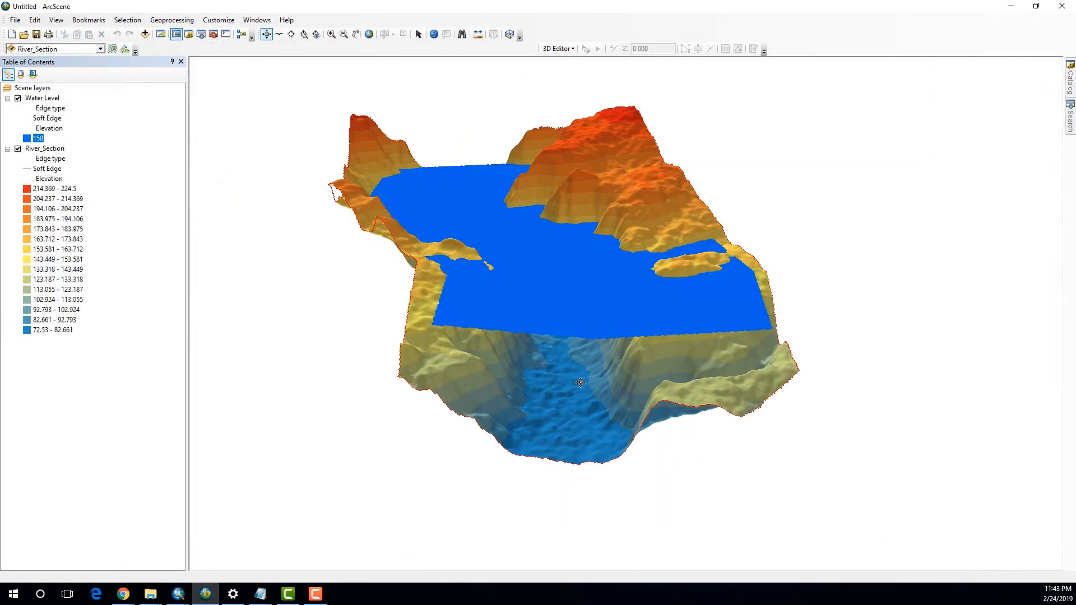
drag(581, 383, 585, 296)
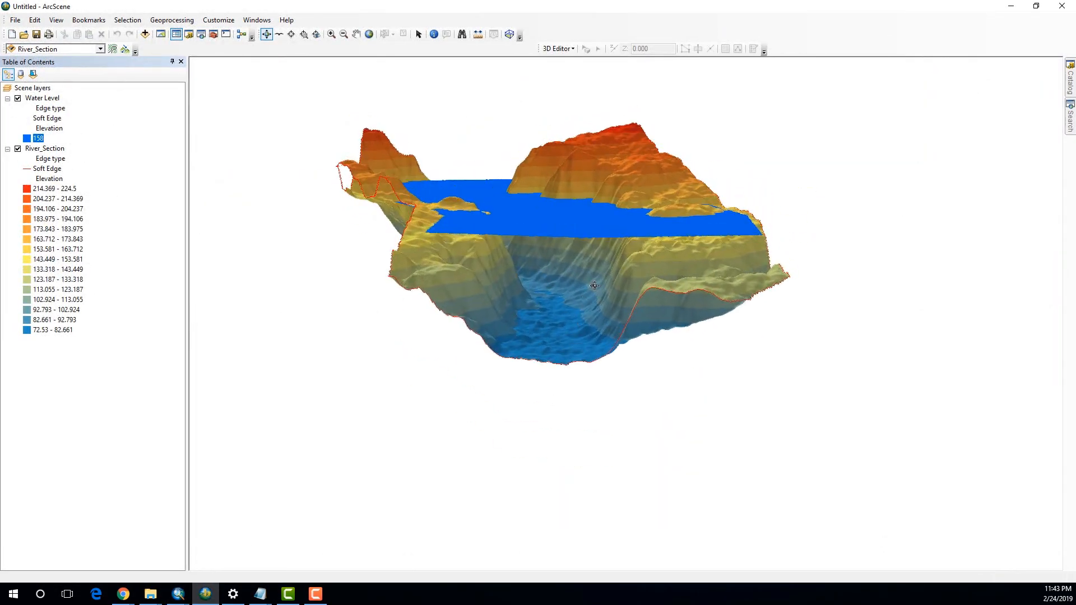
drag(592, 278, 559, 293)
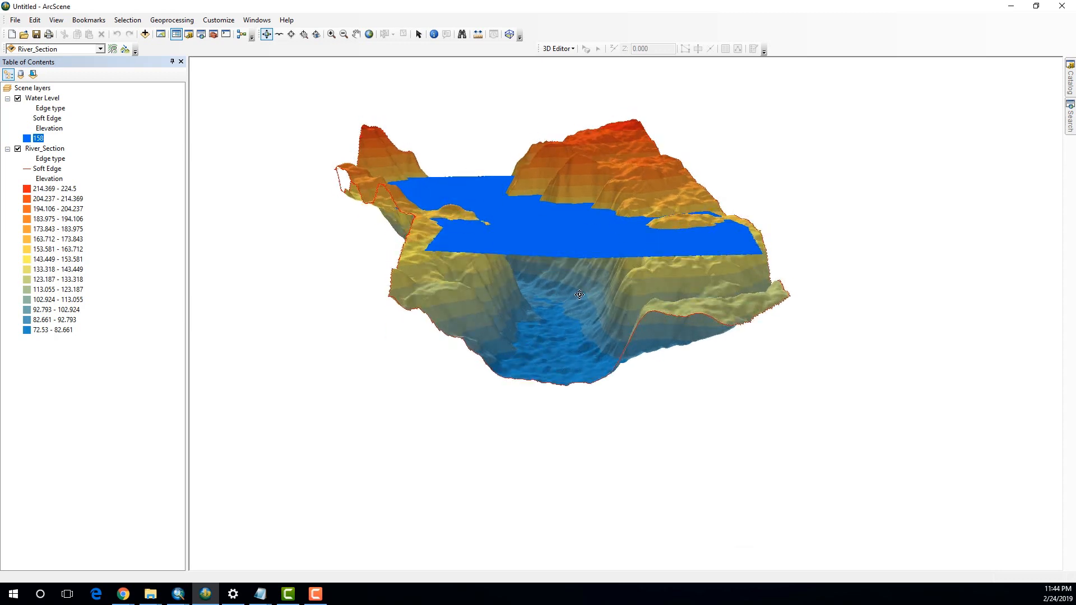
drag(583, 281, 583, 316)
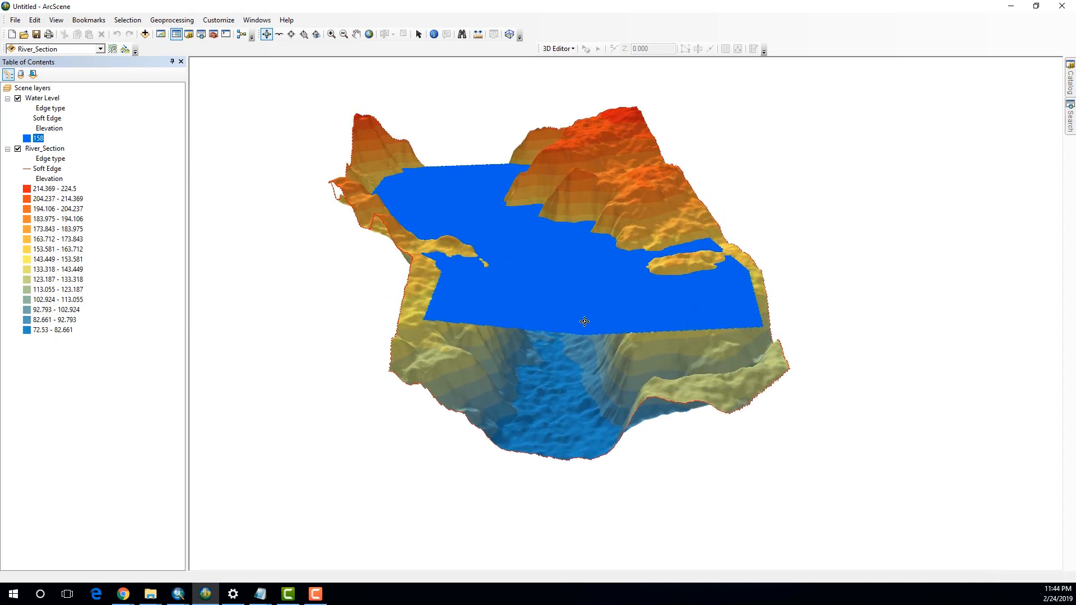
Step: Hide the Water Level plane and orbit the bare river terrain to inspect the channel
key(space)
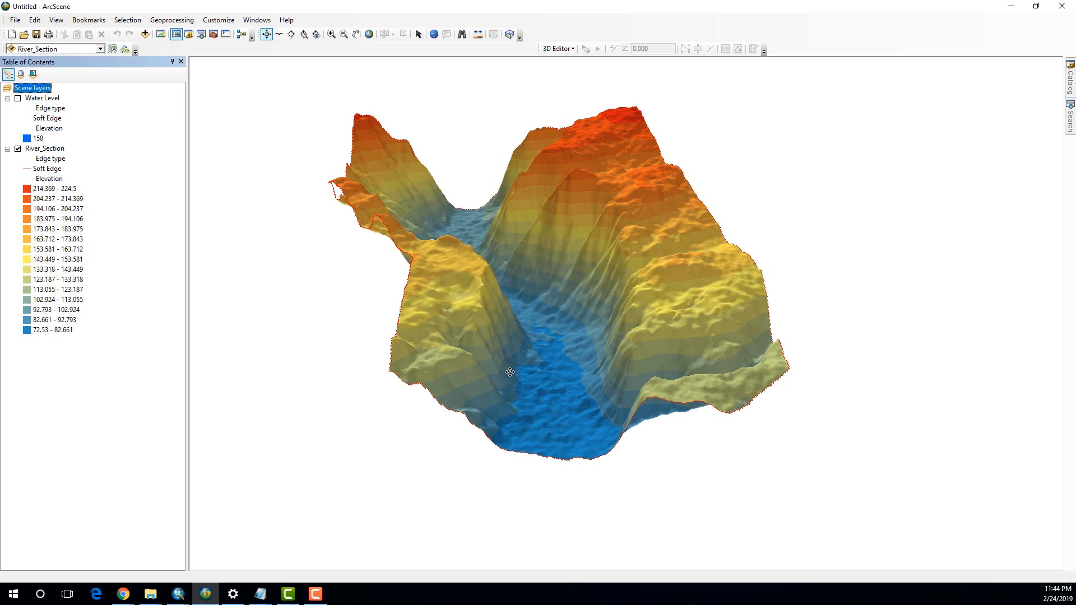
drag(513, 368, 523, 408)
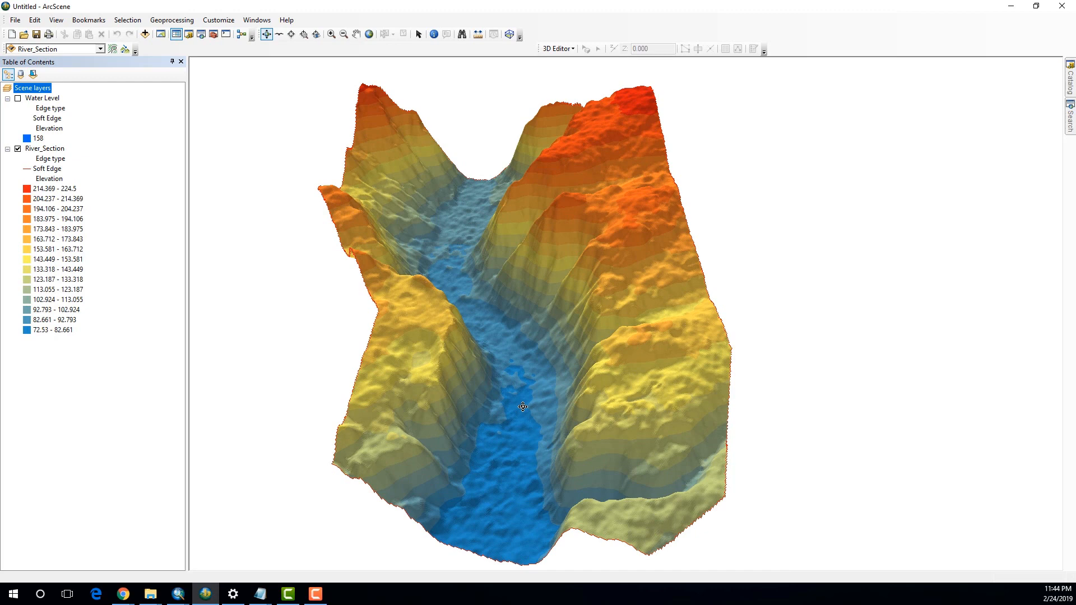
drag(521, 408, 483, 408)
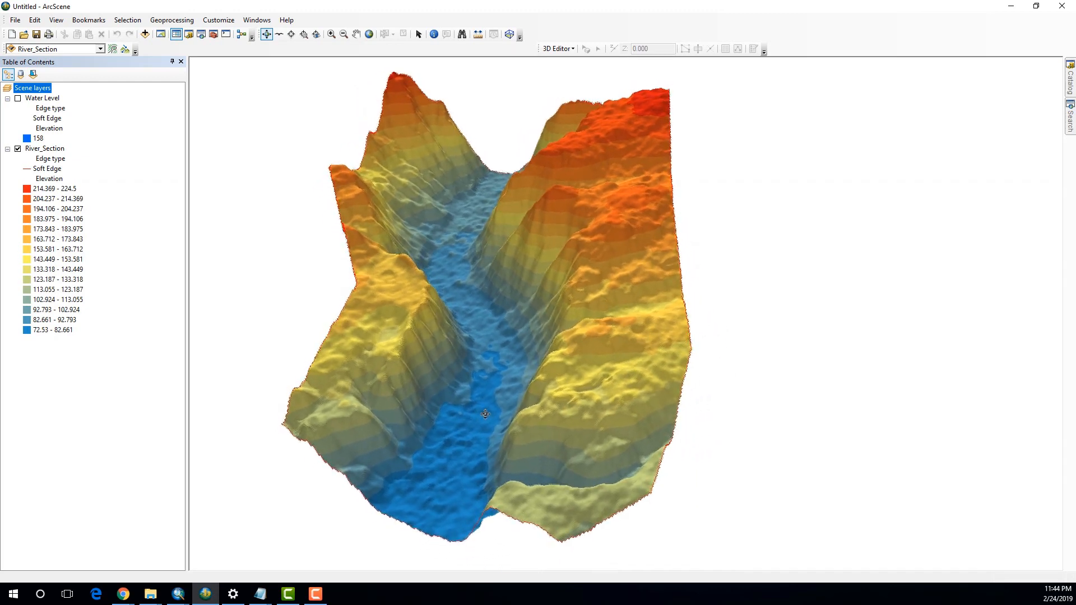